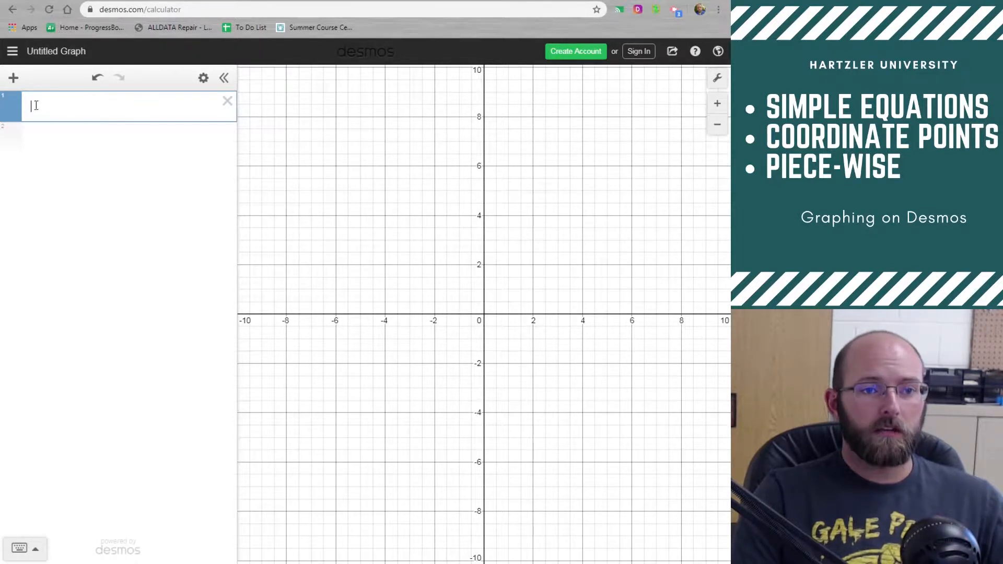
- Add five more empty expression lines below the first one
{"action": "left_click", "coordinate": [85, 134]}
{"action": "left_click", "coordinate": [72, 169]}
{"action": "left_click", "coordinate": [67, 202]}
{"action": "left_click", "coordinate": [77, 235]}
{"action": "left_click", "coordinate": [190, 264]}
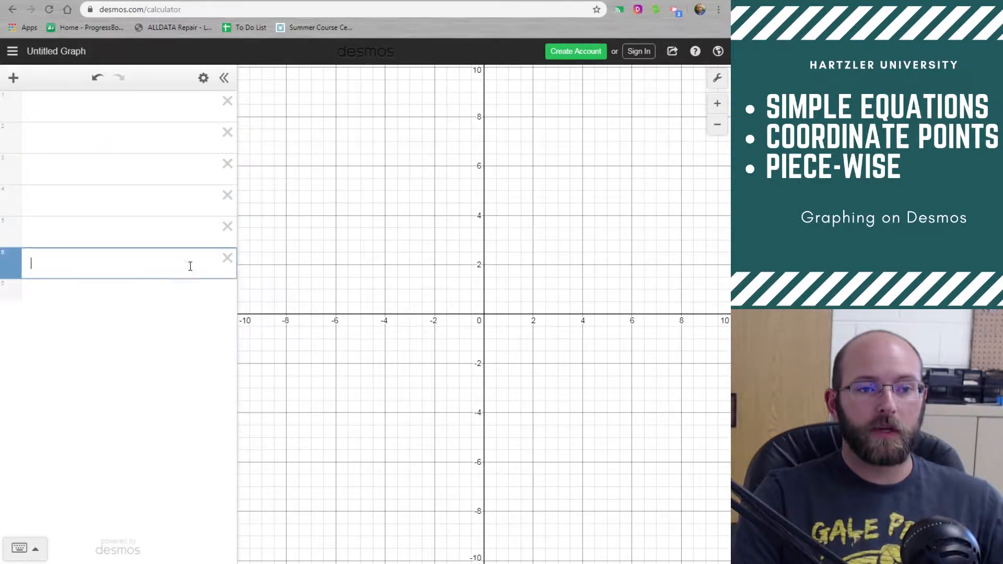
- Delete the extra empty expression lines, keeping only the first
{"action": "left_click", "coordinate": [227, 259]}
{"action": "left_click", "coordinate": [229, 230]}
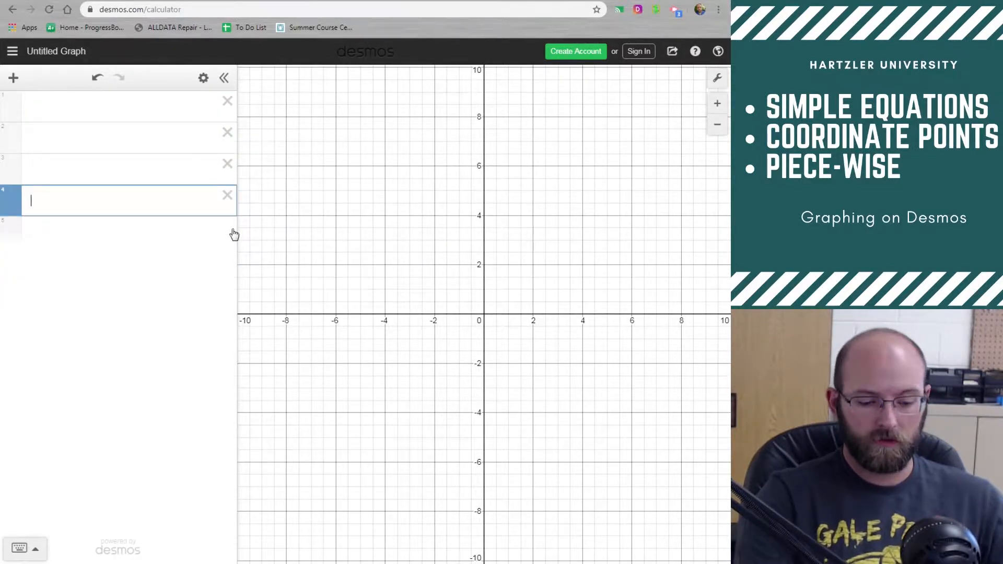
{"action": "key", "text": "BackSpace"}
{"action": "key", "text": "BackSpace"}
{"action": "key", "text": "BackSpace"}
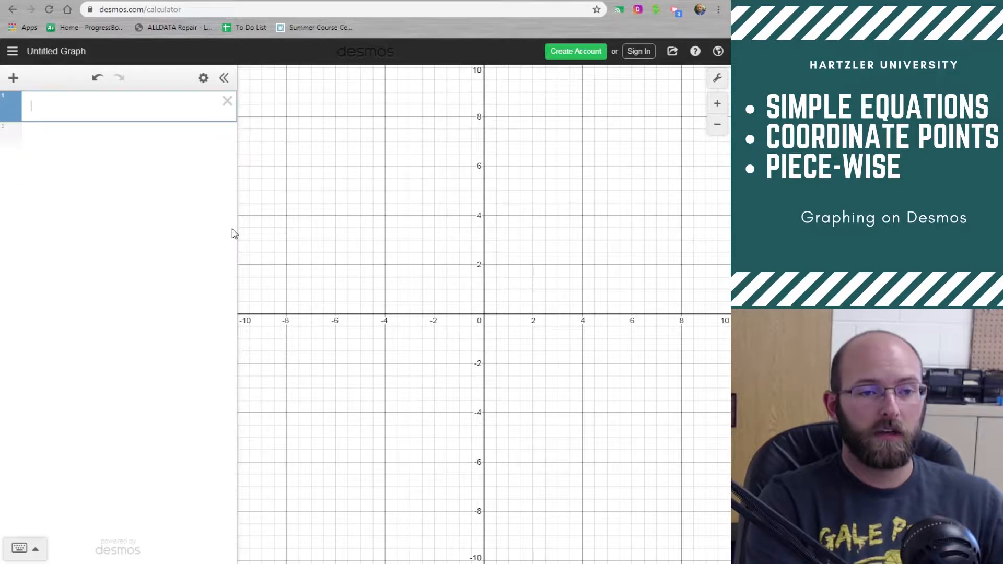
- Graph the line y = 2x + 1 in the first expression
{"action": "type", "text": "y = "}
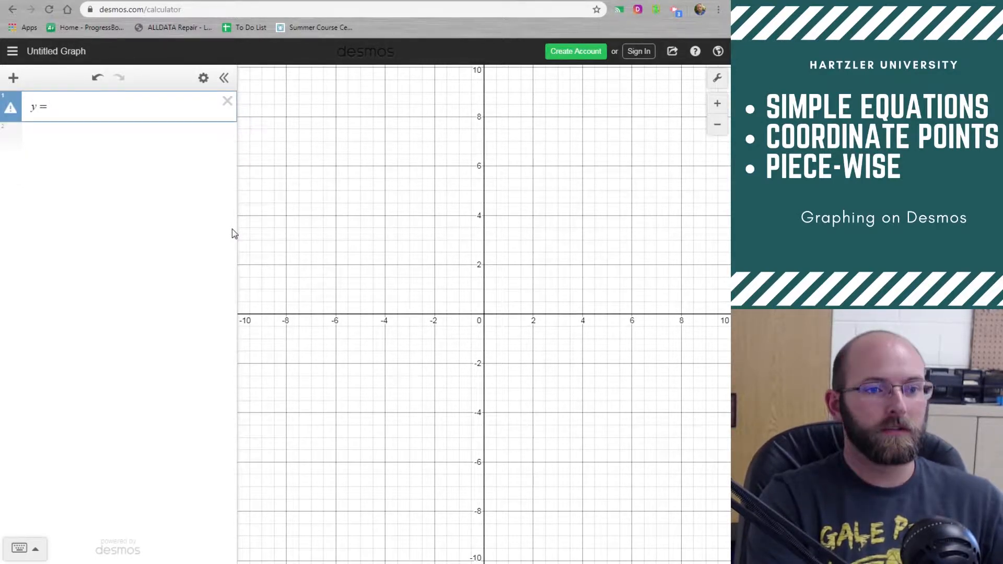
{"action": "type", "text": "2x "}
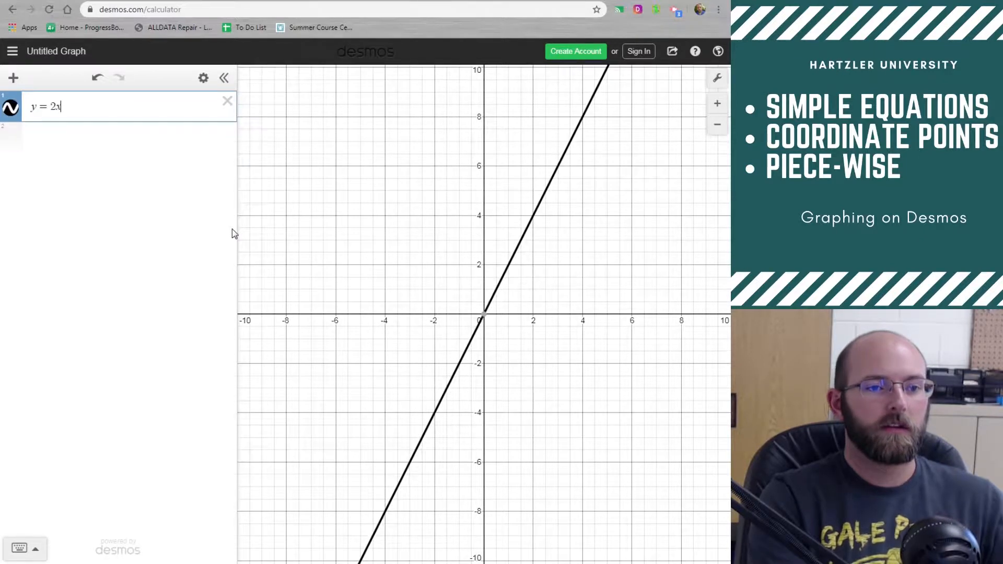
{"action": "type", "text": "+ 1"}
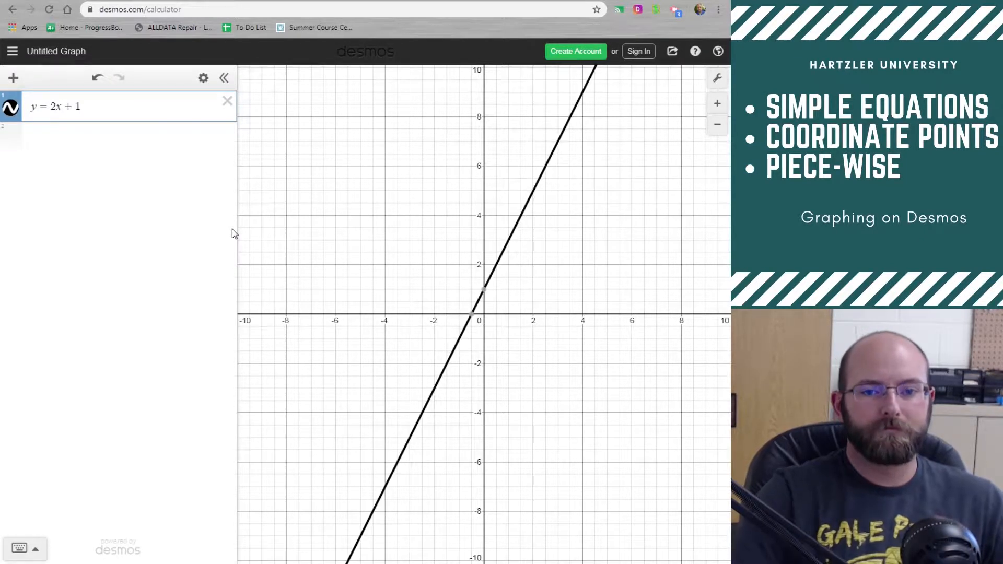
- Zoom the graph in and out and restore the default view
{"action": "scroll", "coordinate": [485, 312], "scroll_direction": "down", "scroll_amount": 2}
{"action": "scroll", "coordinate": [495, 314], "scroll_direction": "up", "scroll_amount": 3}
{"action": "scroll", "coordinate": [496, 315], "scroll_direction": "down", "scroll_amount": 3}
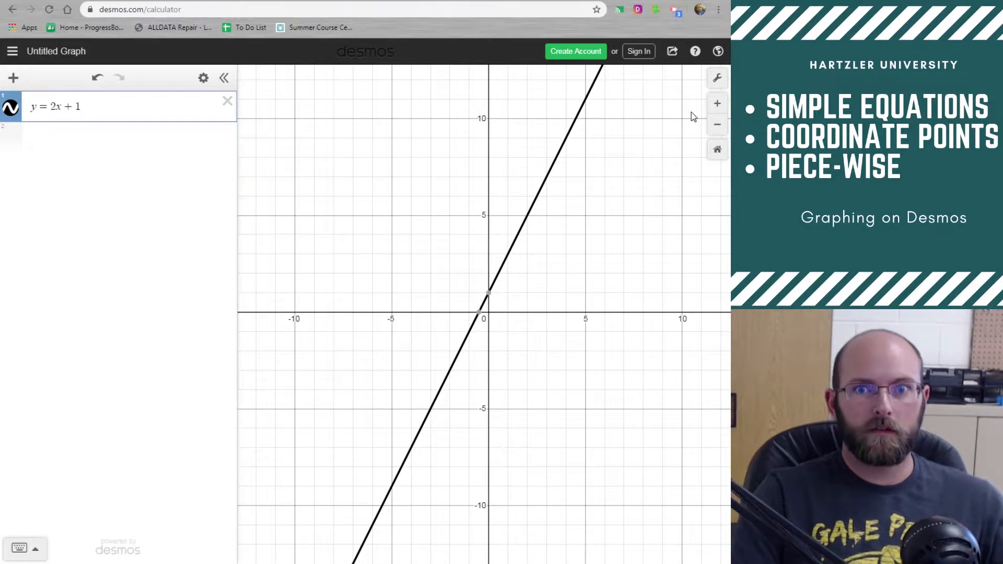
{"action": "left_click", "coordinate": [715, 154]}
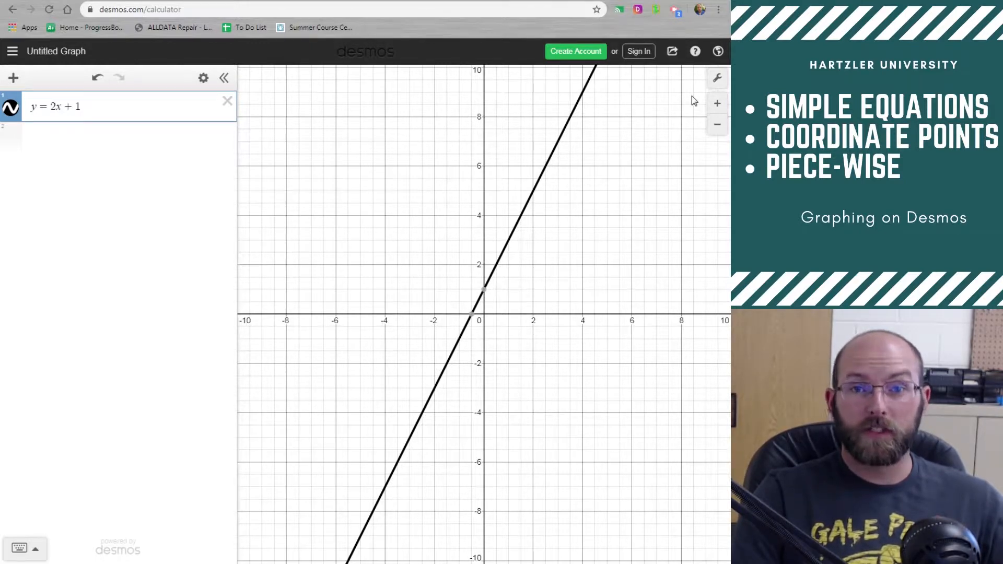
- Turn on Projector Mode in the graph settings
{"action": "left_click", "coordinate": [715, 79]}
{"action": "left_click", "coordinate": [591, 92]}
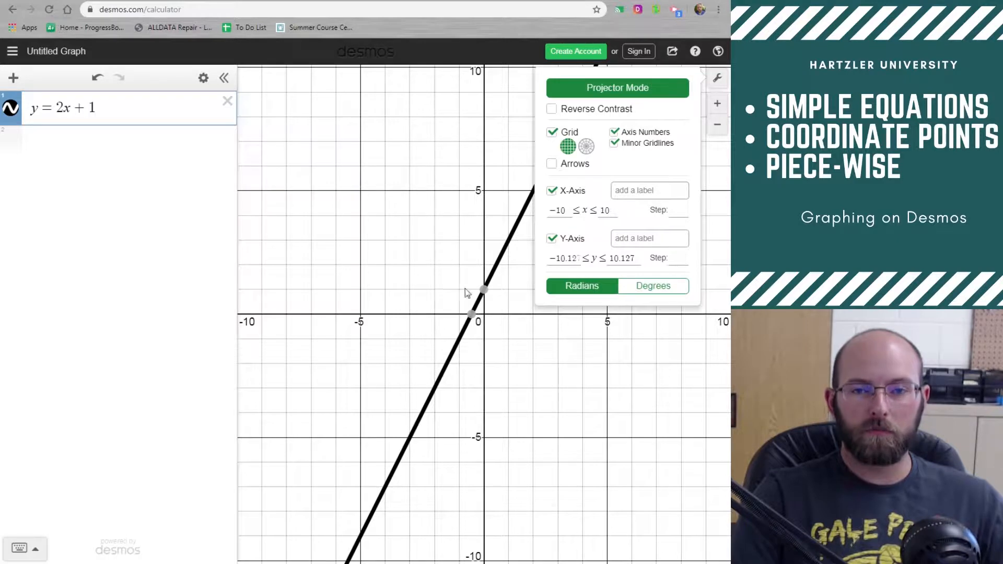
- Display the coordinates of the x-intercept and y-intercept of the line y = 2x + 1
{"action": "left_click", "coordinate": [472, 314]}
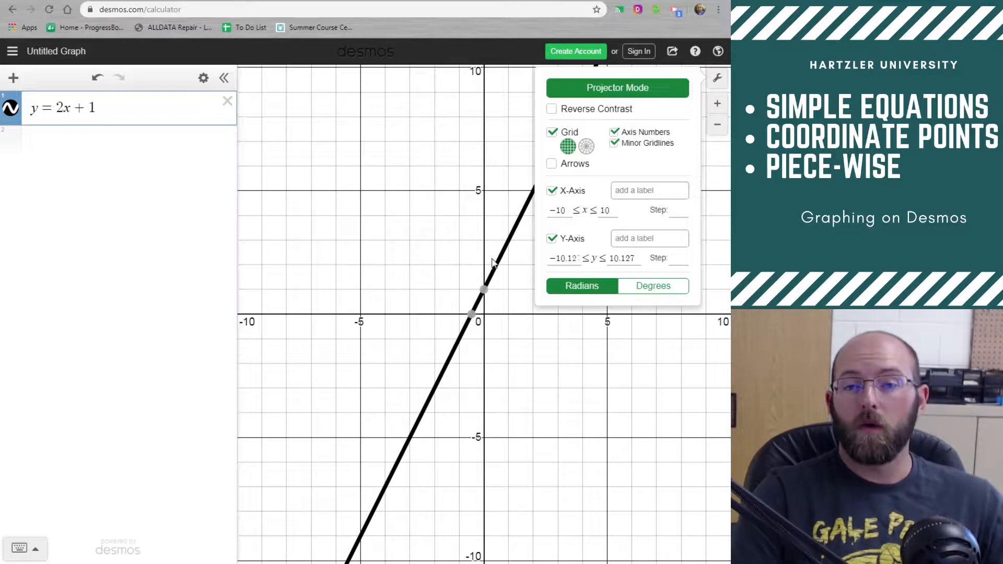
{"action": "left_click", "coordinate": [484, 290]}
{"action": "left_click", "coordinate": [472, 315]}
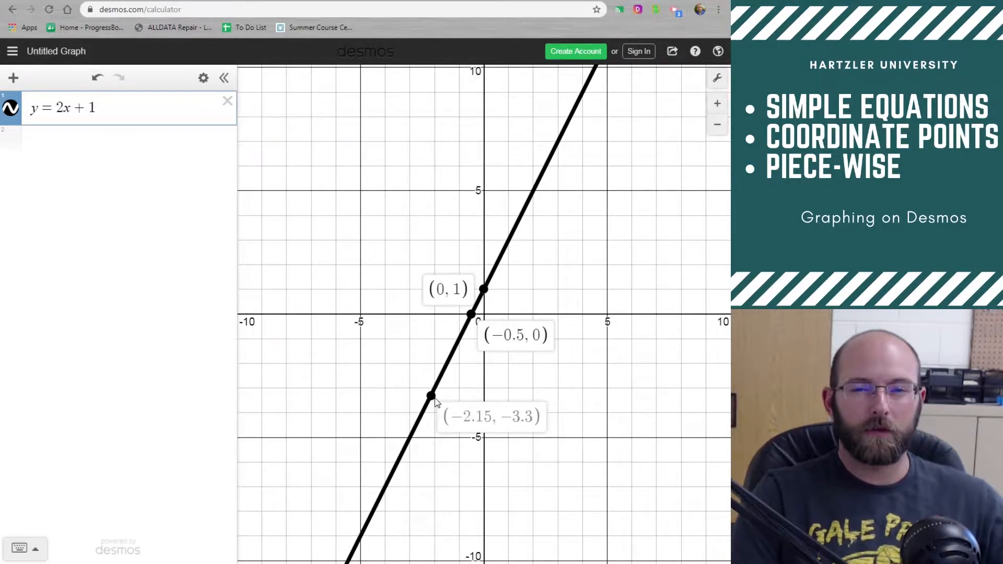
- Try Reverse Contrast on the graph and switch it off again
{"action": "left_click", "coordinate": [716, 79]}
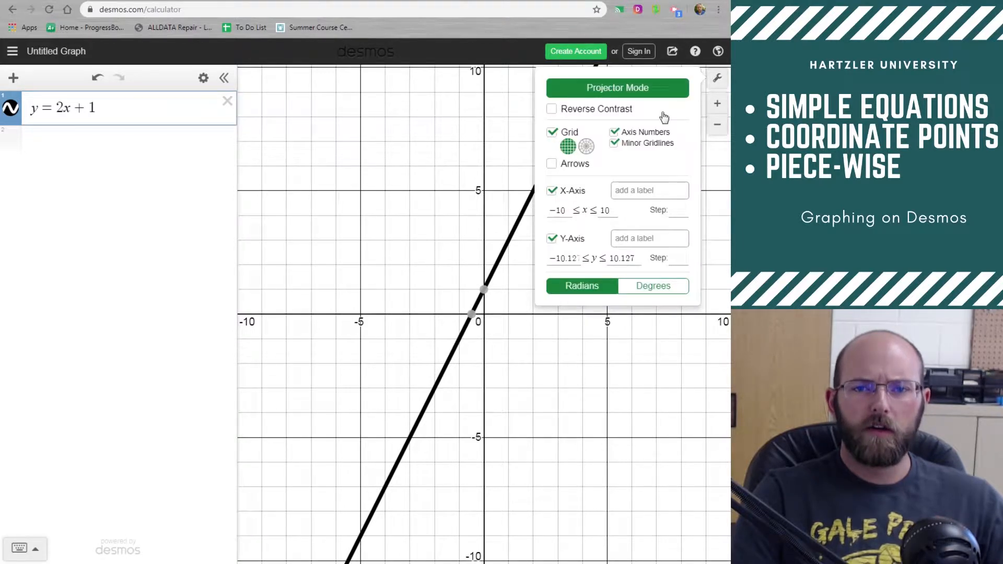
{"action": "left_click", "coordinate": [553, 110]}
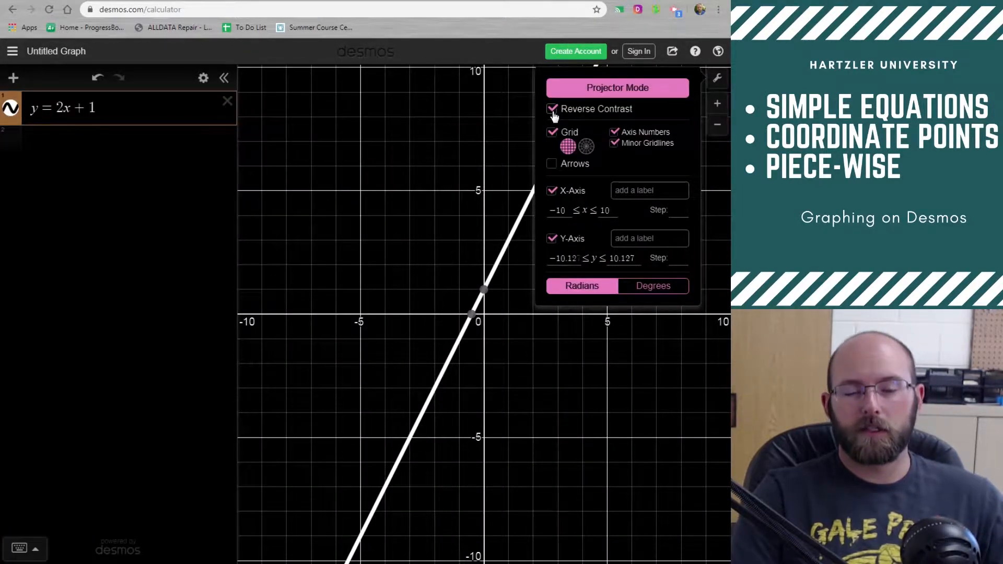
{"action": "left_click", "coordinate": [553, 109]}
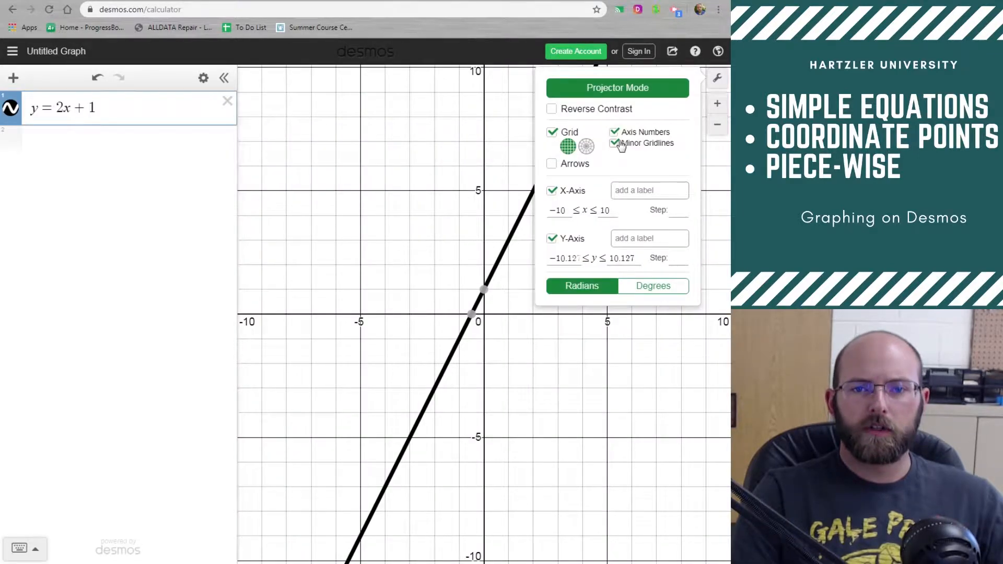
- Hide the minor gridlines and axis numbers, restore both, and close the graph settings
{"action": "left_click", "coordinate": [615, 144]}
{"action": "left_click", "coordinate": [615, 134]}
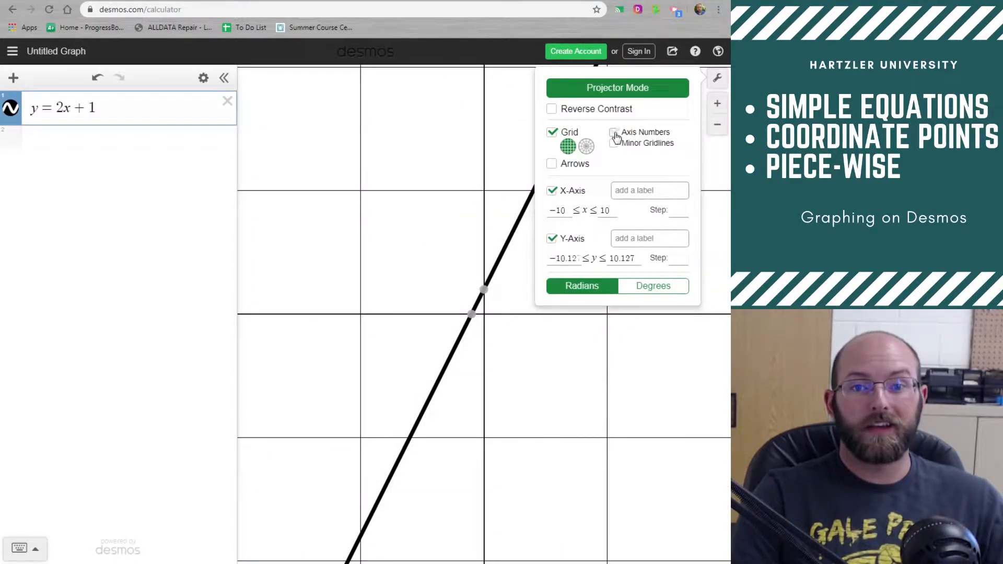
{"action": "left_click", "coordinate": [615, 134]}
{"action": "left_click", "coordinate": [615, 145]}
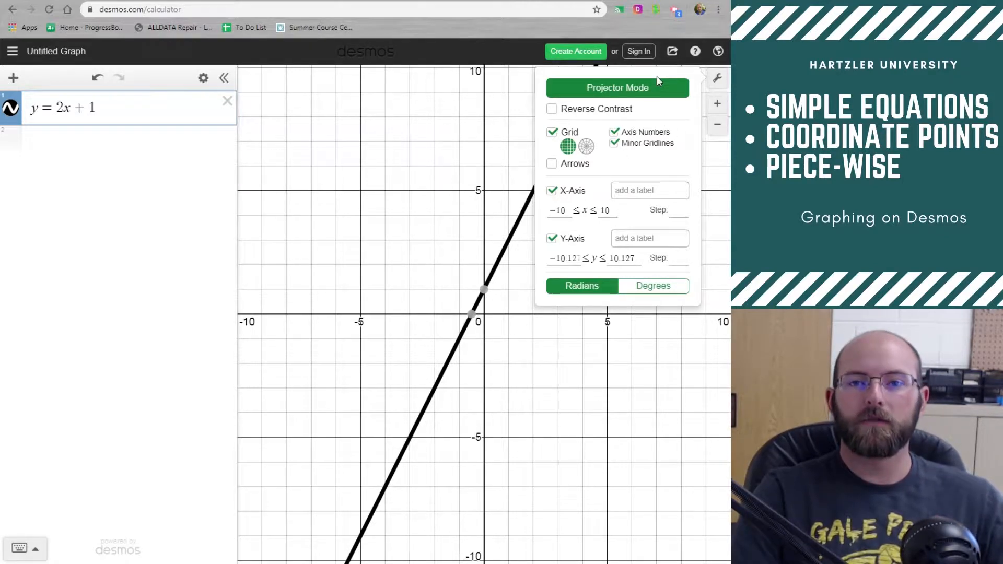
{"action": "left_click", "coordinate": [717, 83]}
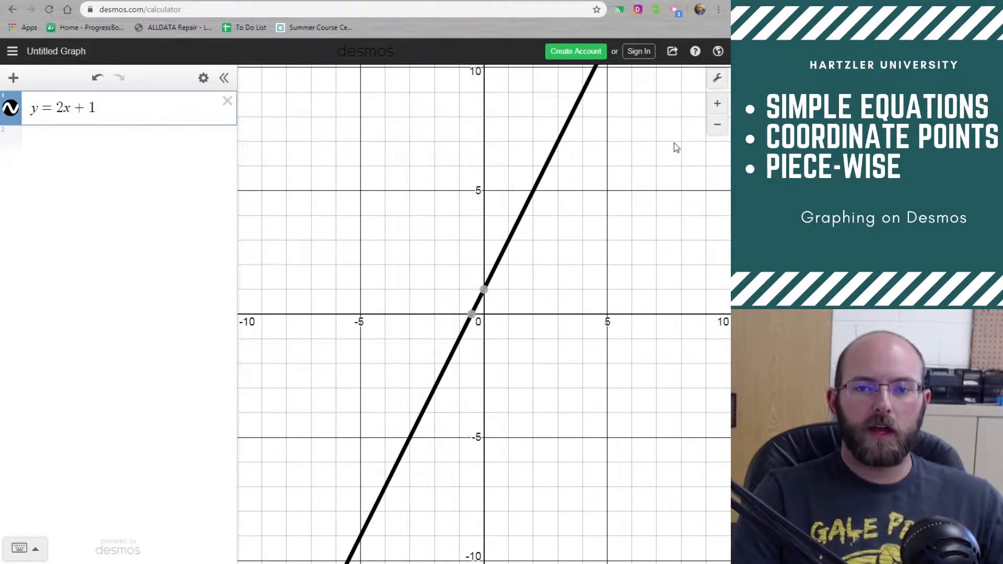
- Plot the point (3,2) in a second expression and display its coordinates on the graph
{"action": "left_click", "coordinate": [718, 125]}
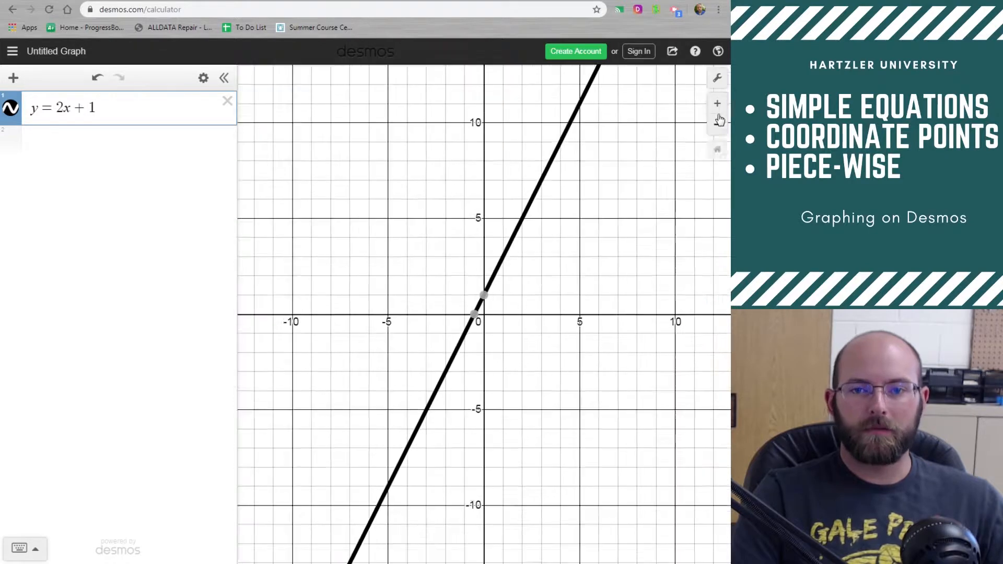
{"action": "left_click", "coordinate": [718, 150]}
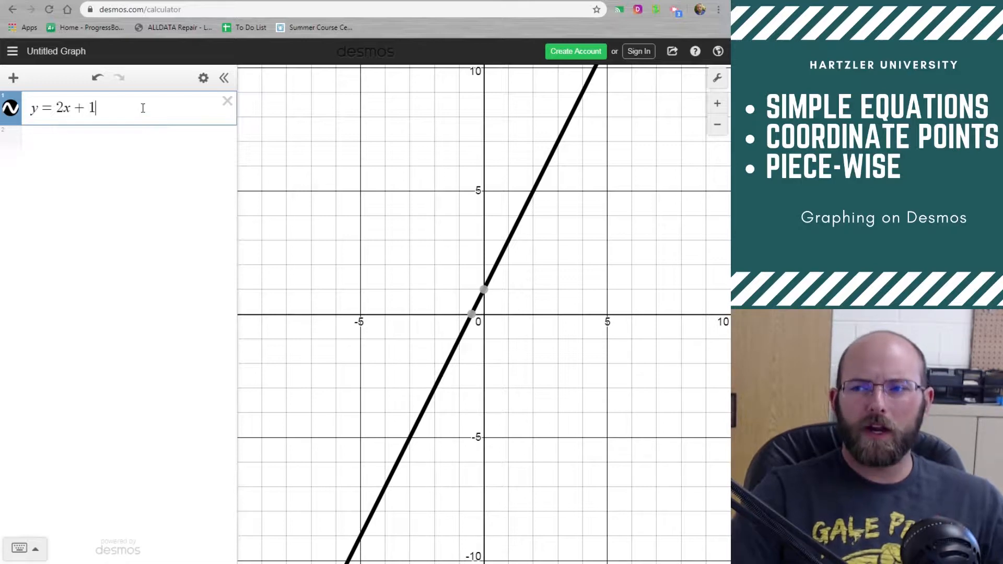
{"action": "key", "text": "Return"}
{"action": "type", "text": "(3,2)"}
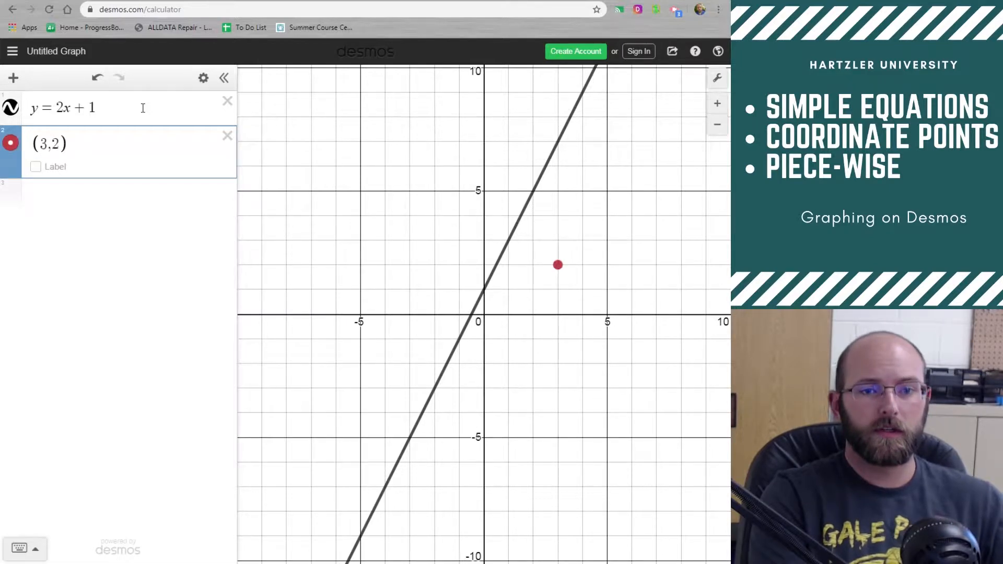
{"action": "left_click", "coordinate": [562, 265]}
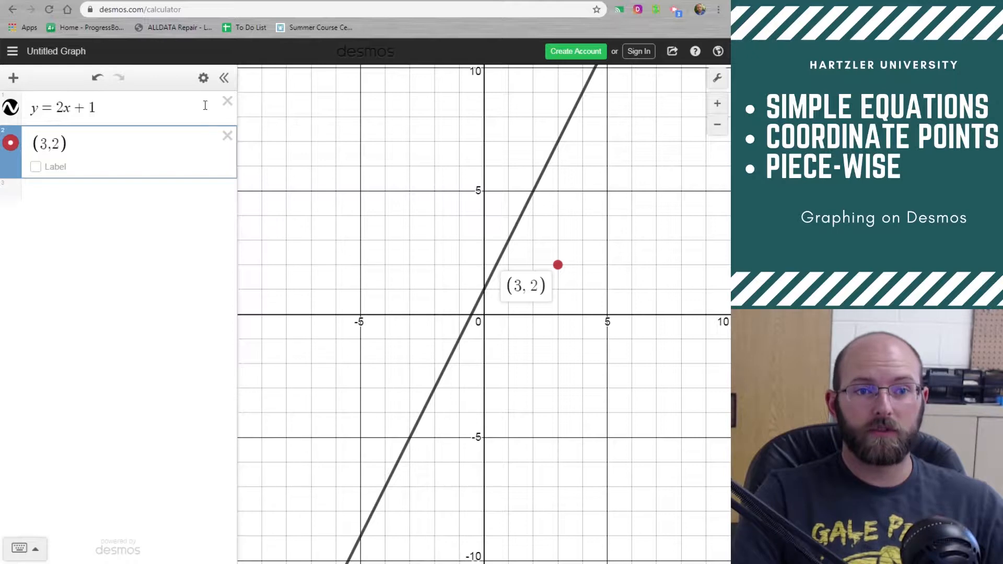
- Try other colors for the point (3,2), set it to blue, and show its coordinates on the graph
{"action": "left_click", "coordinate": [204, 78]}
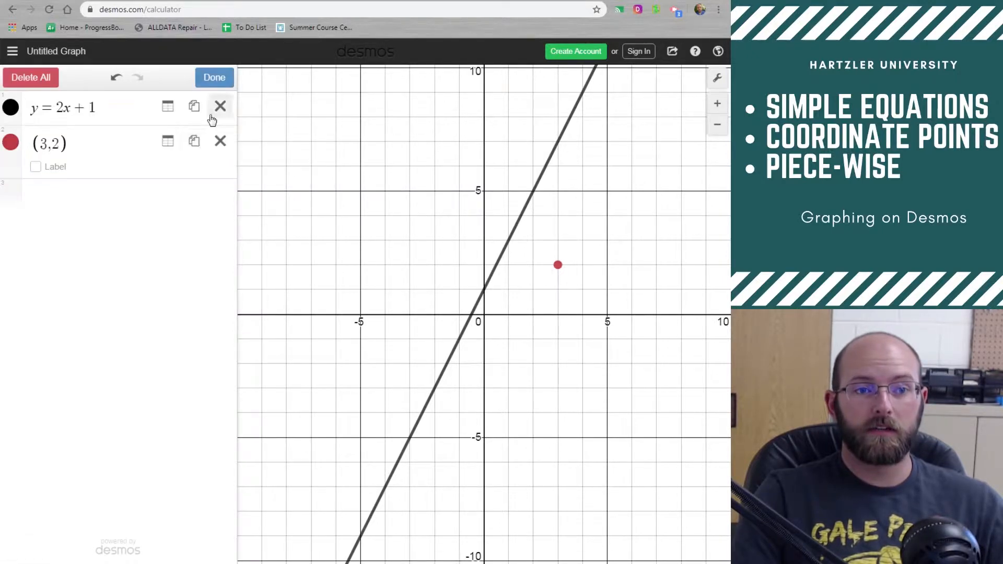
{"action": "left_click", "coordinate": [11, 143]}
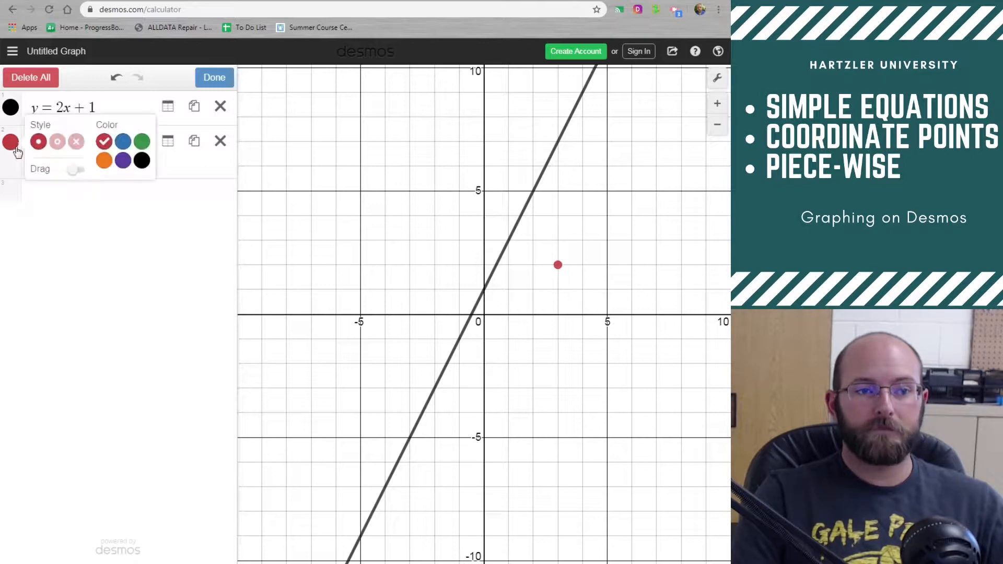
{"action": "left_click", "coordinate": [124, 161]}
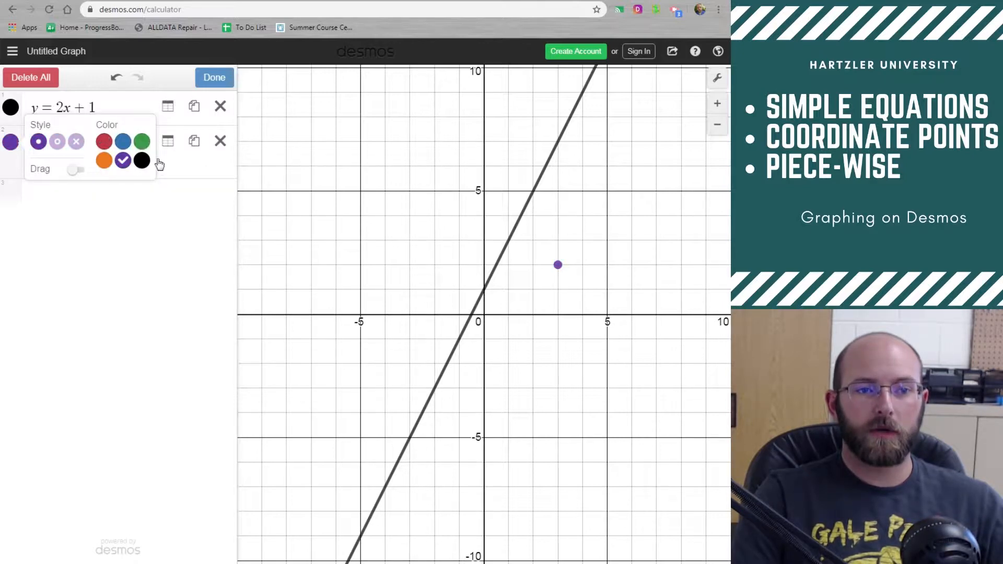
{"action": "left_click", "coordinate": [142, 142]}
{"action": "left_click", "coordinate": [142, 160]}
{"action": "left_click", "coordinate": [123, 141]}
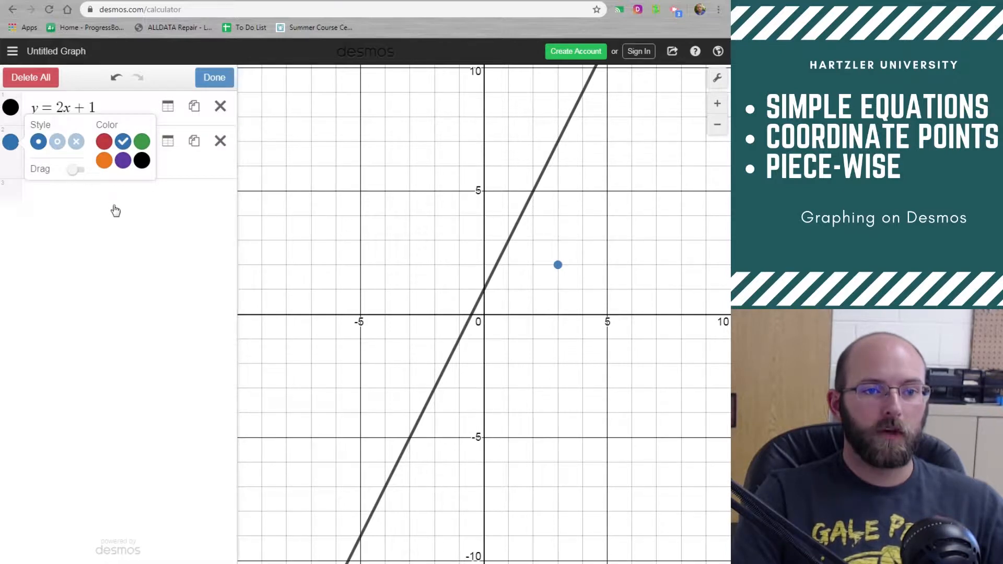
{"action": "left_click", "coordinate": [120, 197]}
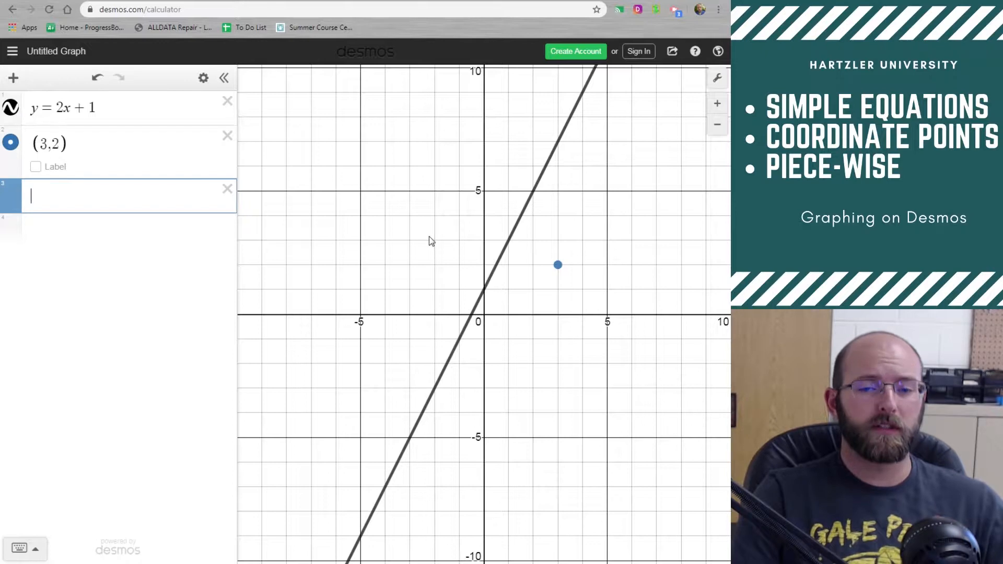
{"action": "left_click", "coordinate": [558, 266]}
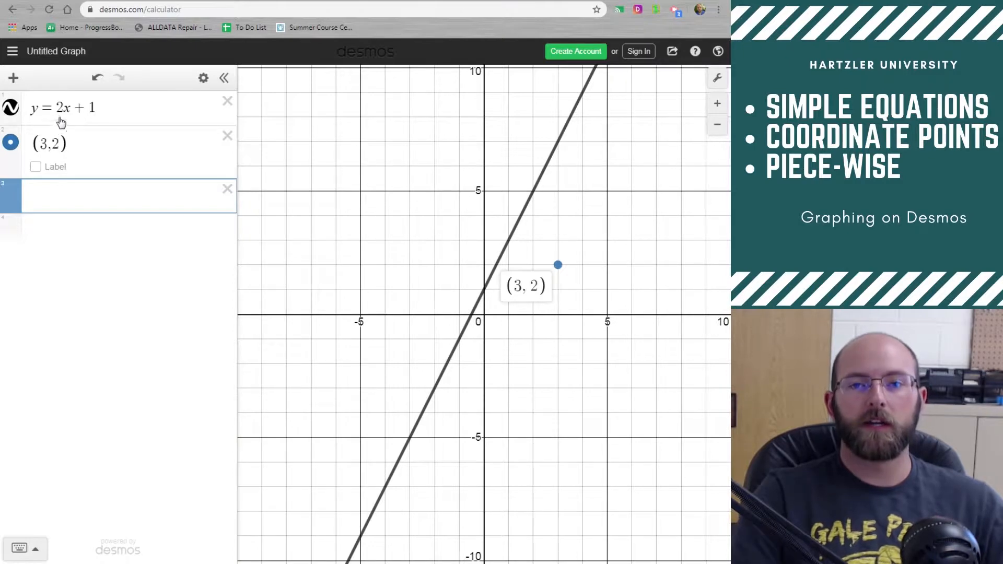
- Hide the point (3,2) and the line y = 2x + 1, and show both again
{"action": "left_click", "coordinate": [10, 142]}
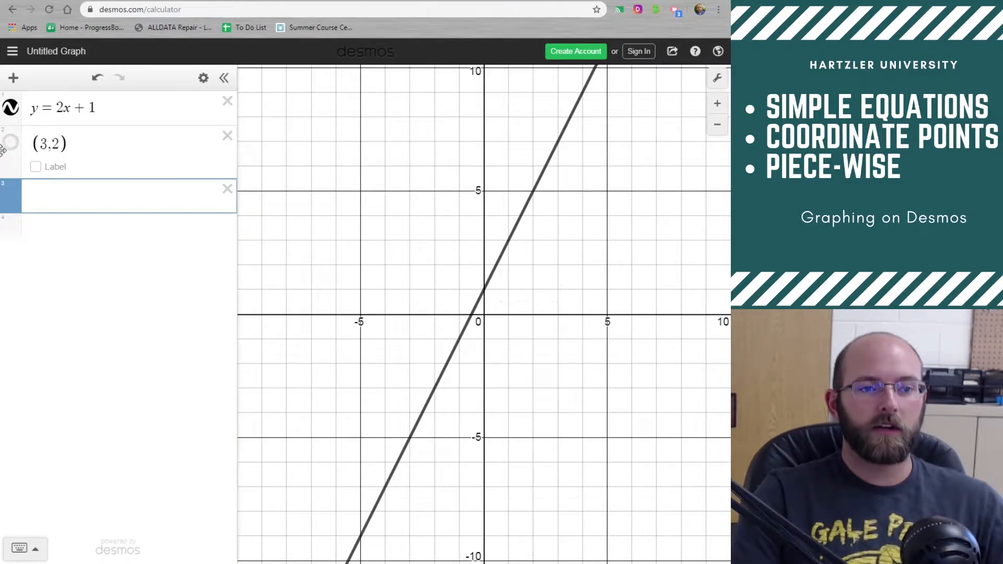
{"action": "left_click", "coordinate": [10, 108]}
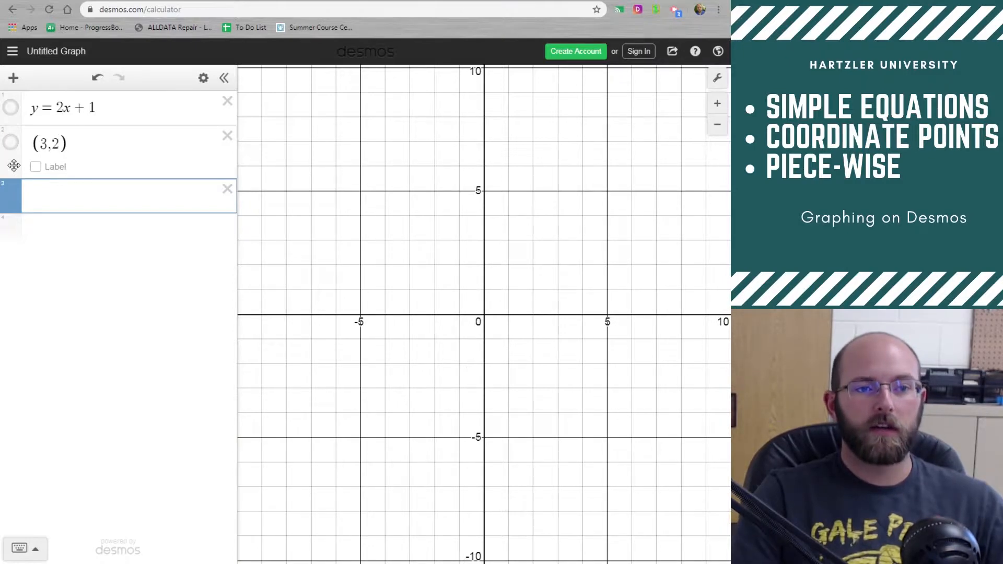
{"action": "left_click", "coordinate": [11, 108]}
{"action": "left_click", "coordinate": [11, 142]}
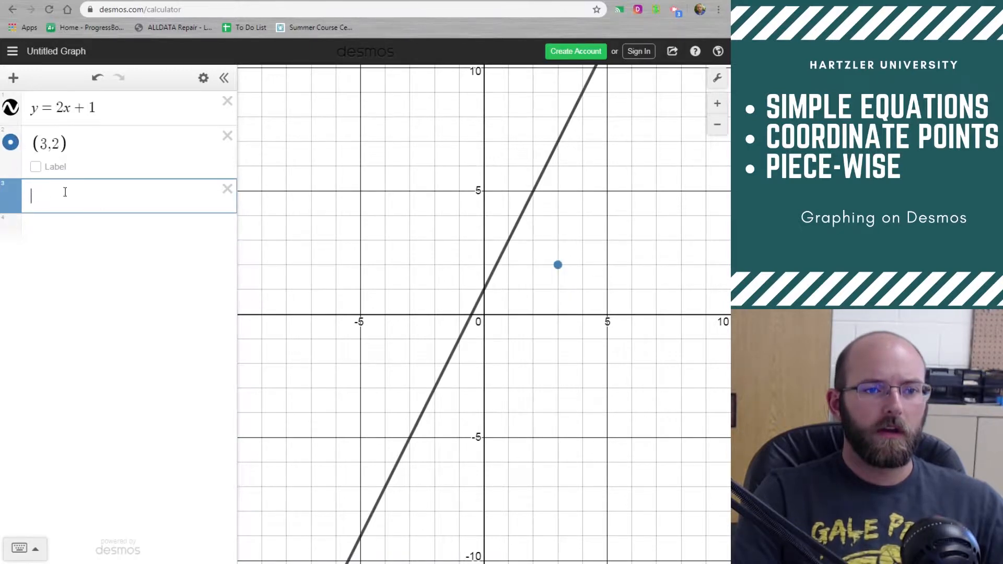
- Turn the label of the point (3,2) on and off again
{"action": "left_click", "coordinate": [36, 168]}
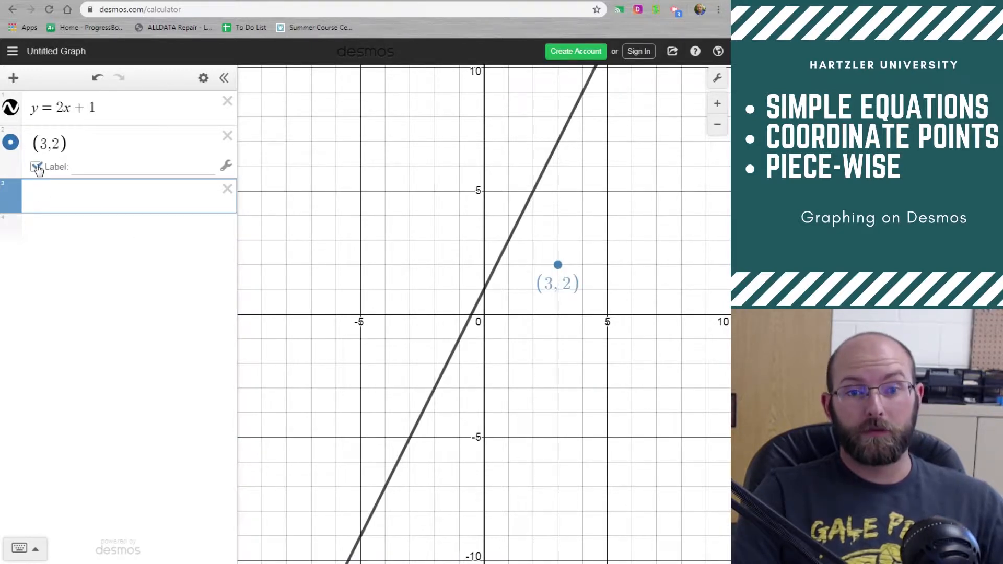
{"action": "left_click", "coordinate": [36, 168]}
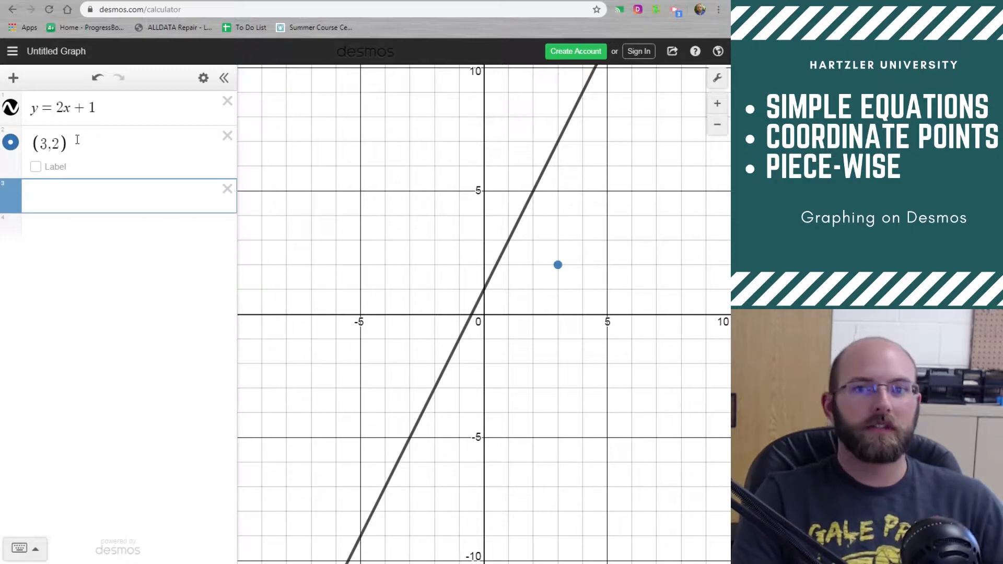
- Add a table below the point (3,2) and fill its x column with 1 through 5
{"action": "left_click", "coordinate": [14, 78]}
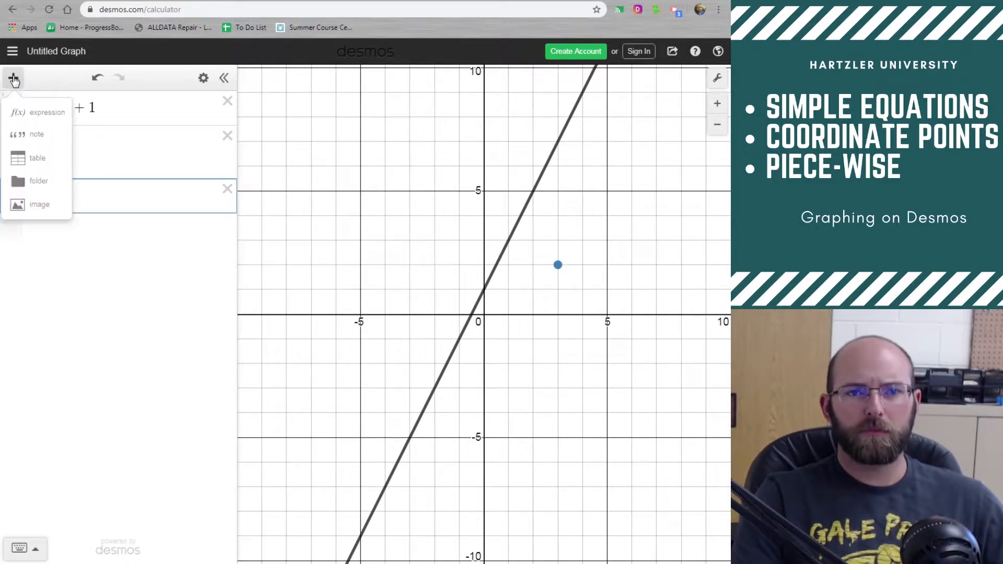
{"action": "left_click", "coordinate": [41, 159]}
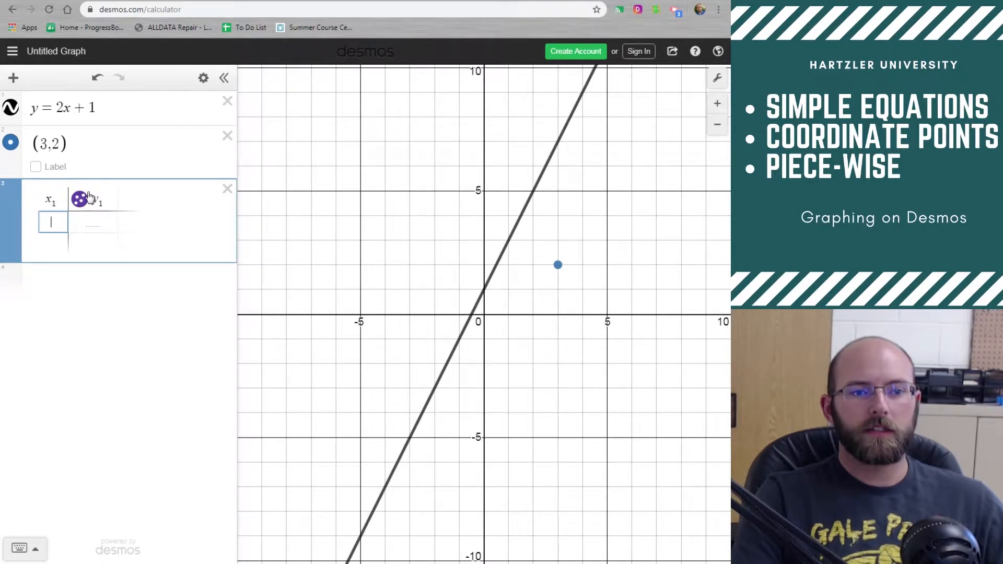
{"action": "type", "text": "1"}
{"action": "key", "text": "Return"}
{"action": "type", "text": "32"}
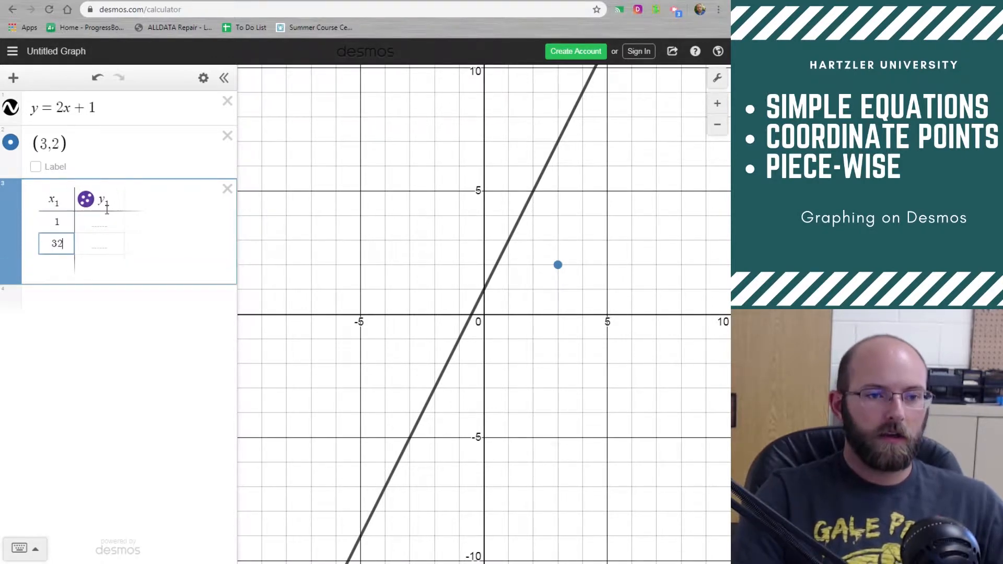
{"action": "key", "text": "Left"}
{"action": "key", "text": "BackSpace"}
{"action": "key", "text": "Return"}
{"action": "type", "text": "3"}
{"action": "key", "text": "Return"}
{"action": "type", "text": "4"}
{"action": "key", "text": "Return"}
{"action": "key", "text": "Return"}
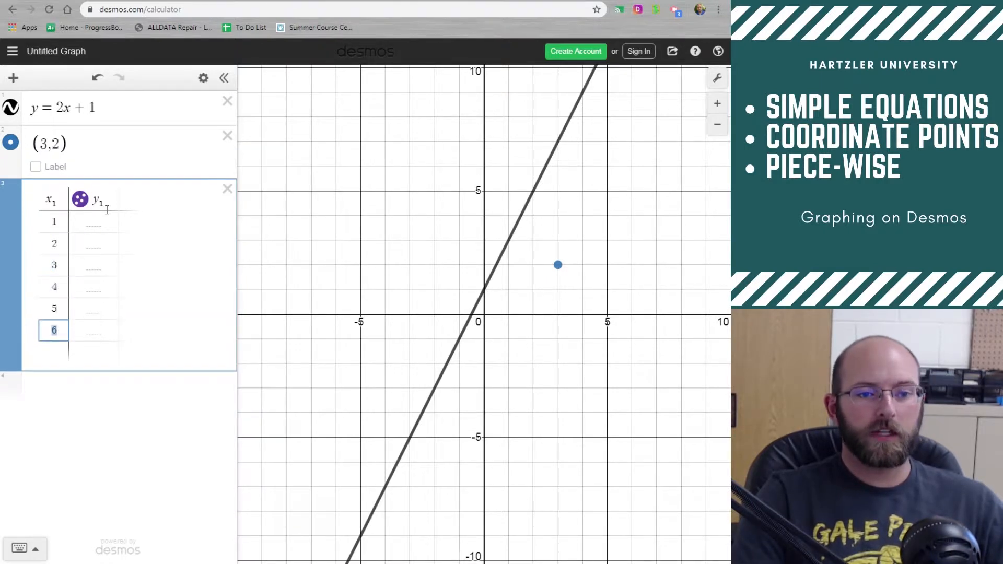
- Extend the table's x column with the values 6, 7 and 8
{"action": "type", "text": "7"}
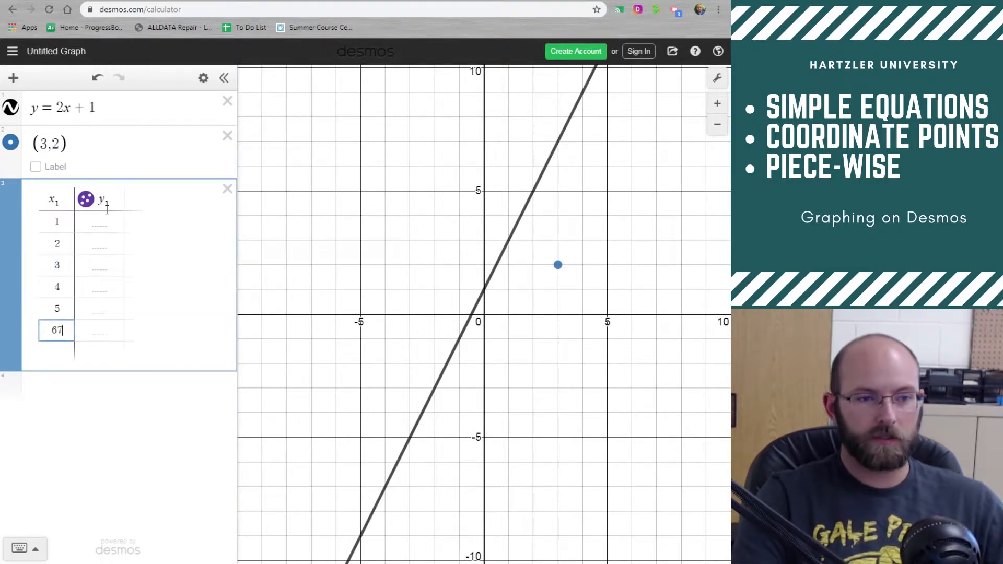
{"action": "key", "text": "Return"}
{"action": "key", "text": "Up"}
{"action": "type", "text": "6"}
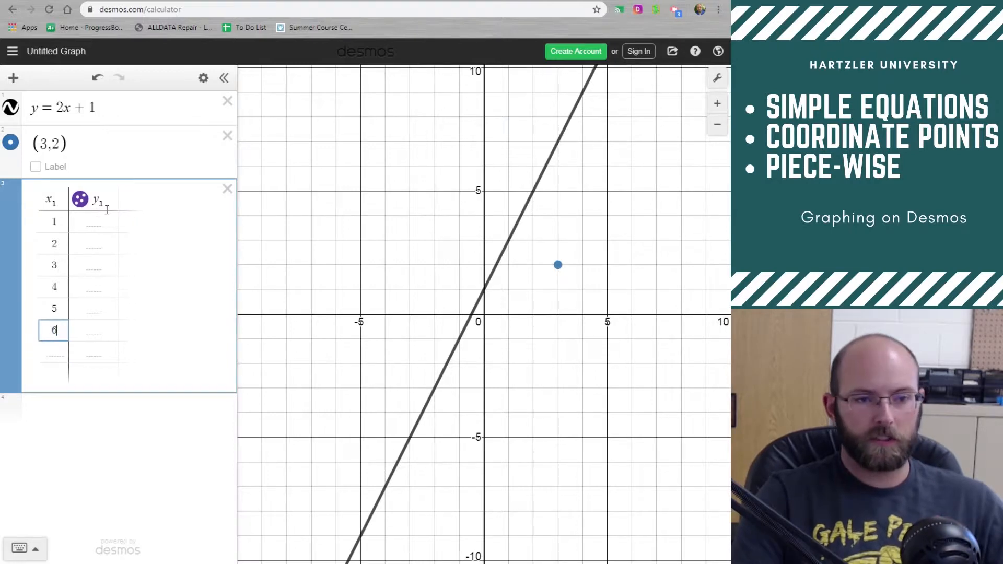
{"action": "key", "text": "Return"}
{"action": "type", "text": "7"}
{"action": "key", "text": "Return"}
{"action": "type", "text": "8"}
{"action": "key", "text": "Return"}
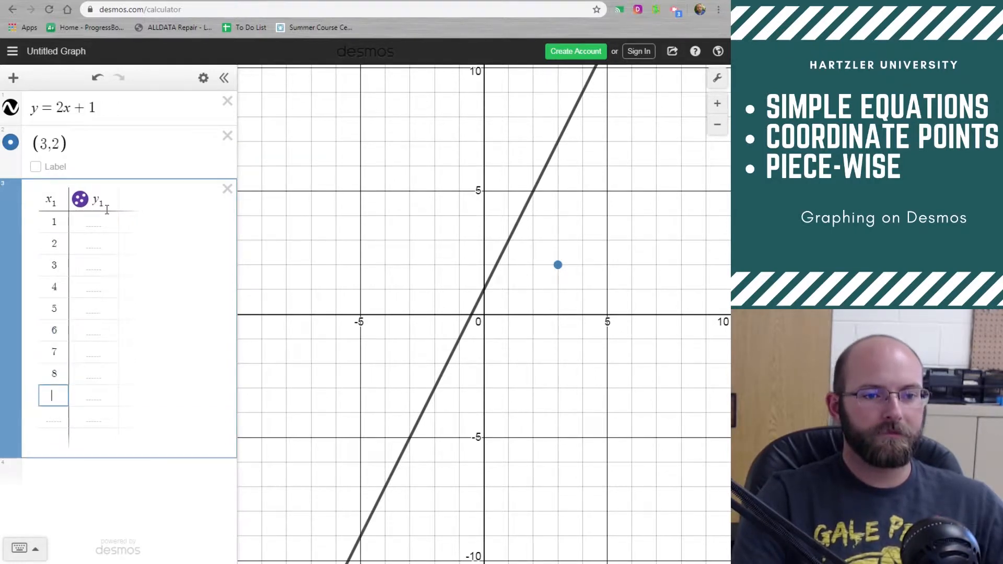
- Enter the y values 1, 23 and 3 for x = 1, 2 and 3 in the table
{"action": "left_click", "coordinate": [94, 218]}
{"action": "type", "text": "1"}
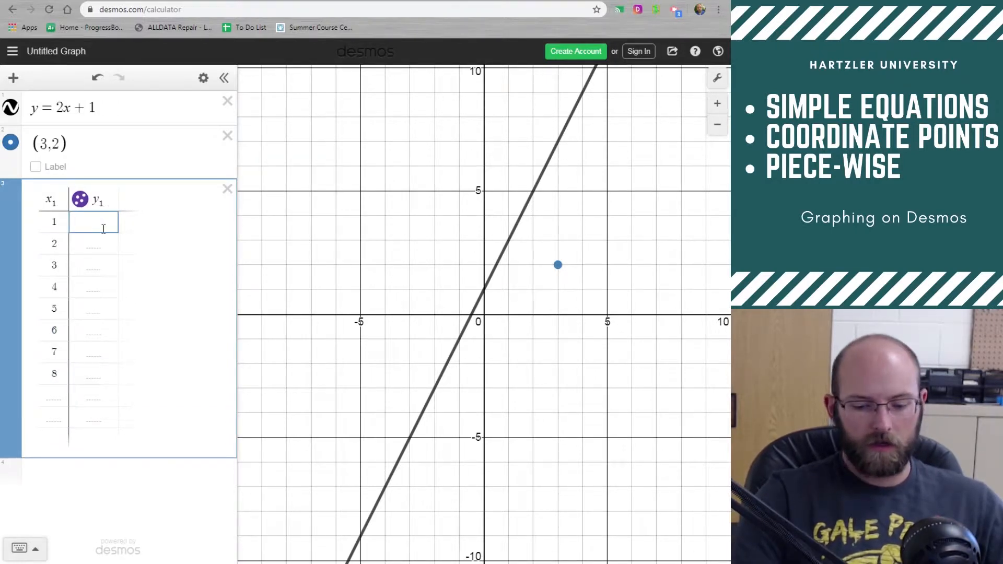
{"action": "key", "text": "Return"}
{"action": "type", "text": "23"}
{"action": "key", "text": "Return"}
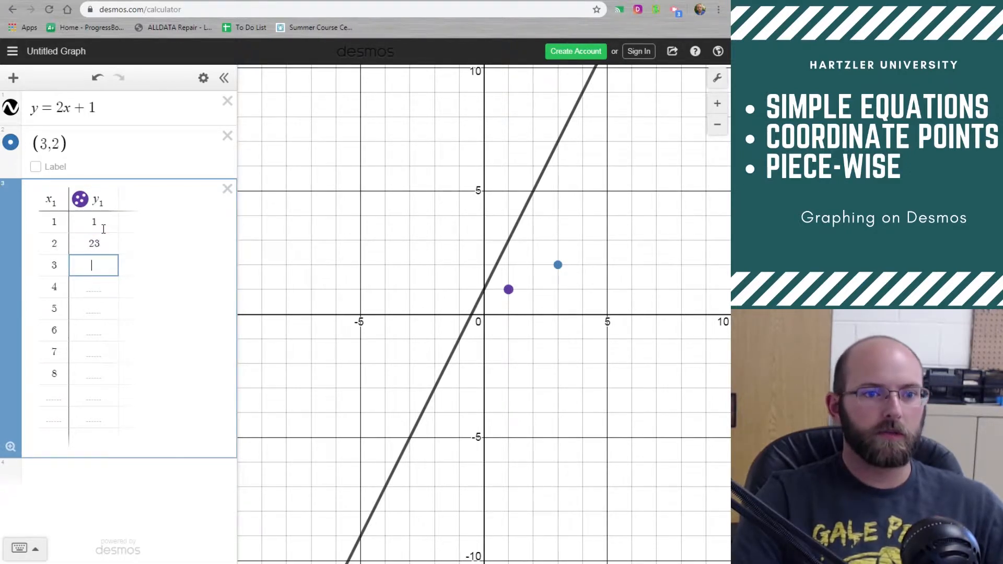
{"action": "type", "text": "3"}
{"action": "key", "text": "Return"}
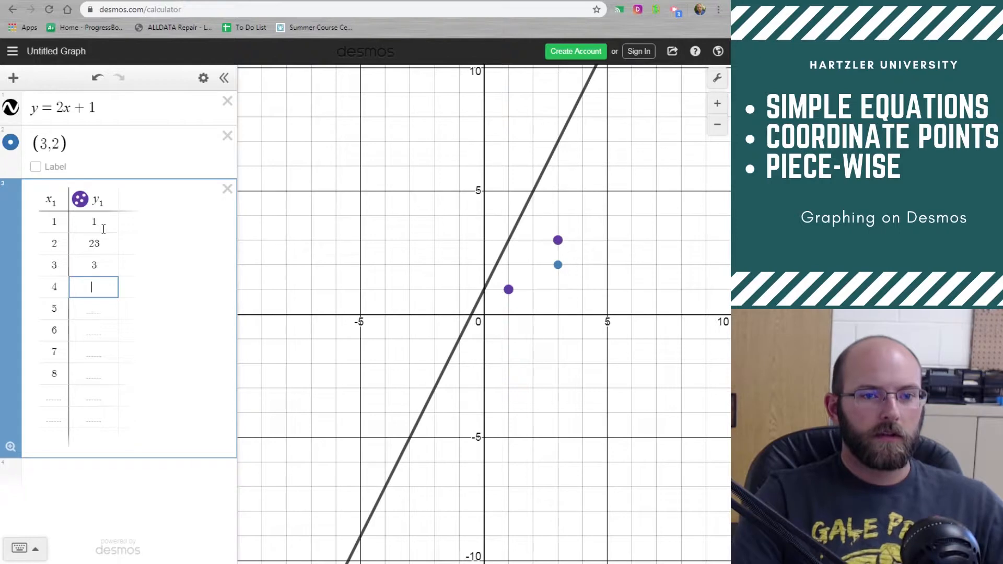
- Enter the y values 45, 5, 6, 7 and 7 for x = 4 through 8 in the table
{"action": "type", "text": "45"}
{"action": "key", "text": "Return"}
{"action": "type", "text": "5"}
{"action": "key", "text": "Return"}
{"action": "type", "text": "6"}
{"action": "key", "text": "Return"}
{"action": "type", "text": "7"}
{"action": "key", "text": "Return"}
{"action": "type", "text": "7"}
{"action": "key", "text": "Return"}
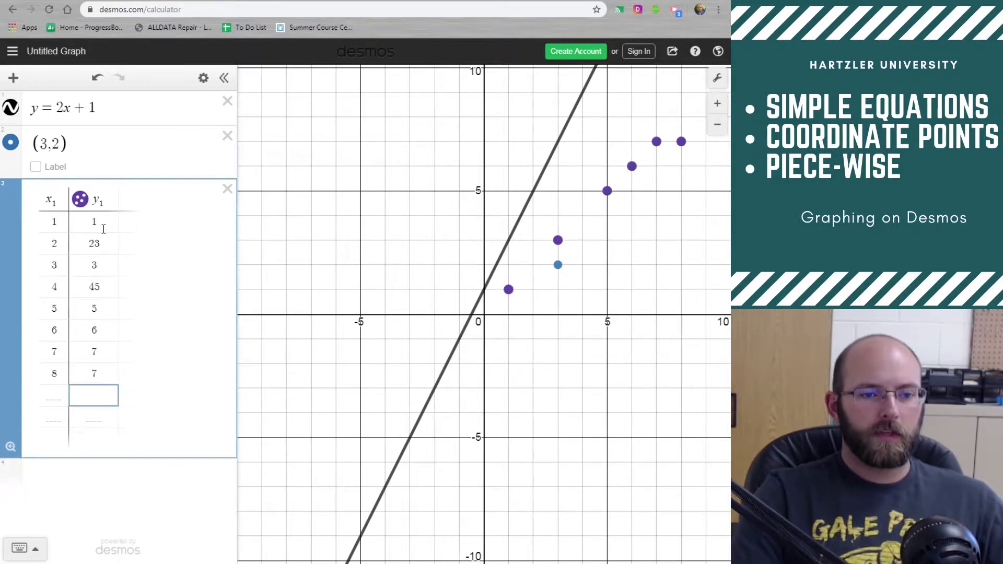
{"action": "key", "text": "Up"}
{"action": "key", "text": "Down"}
{"action": "key", "text": "BackSpace"}
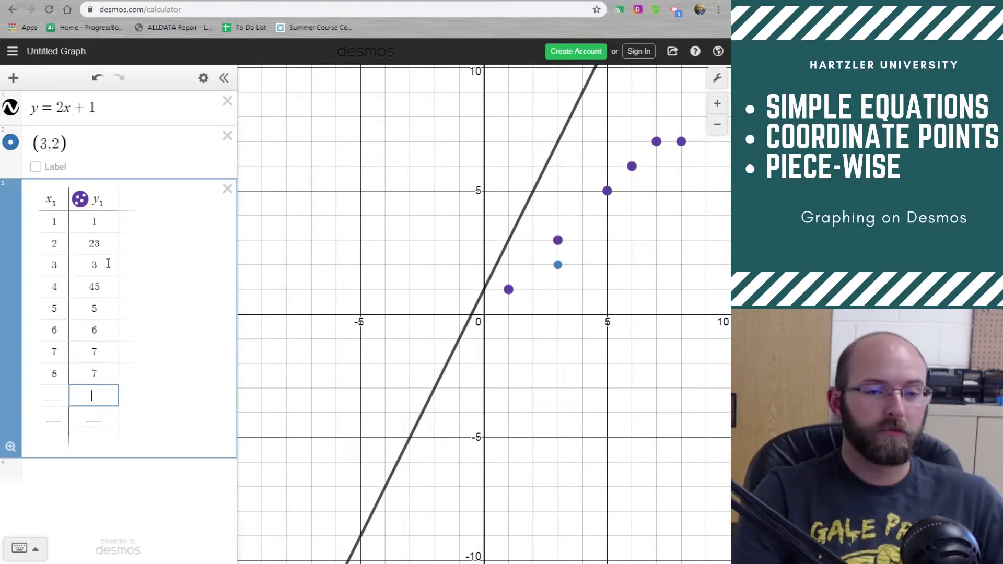
- Delete the table, the point (3,2) and the line y = 2x + 1 to empty the expression list
{"action": "left_click", "coordinate": [227, 188]}
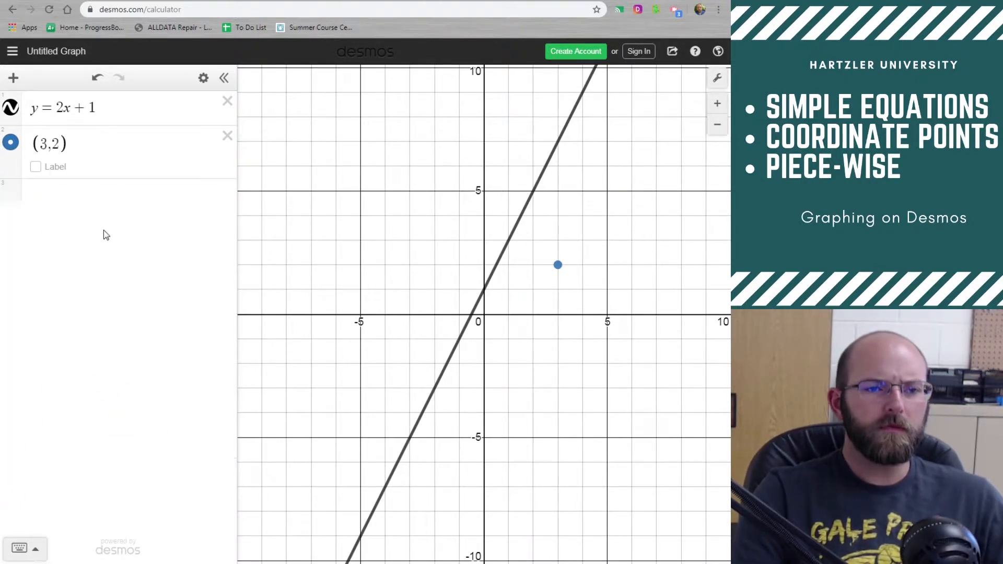
{"action": "left_click", "coordinate": [102, 203]}
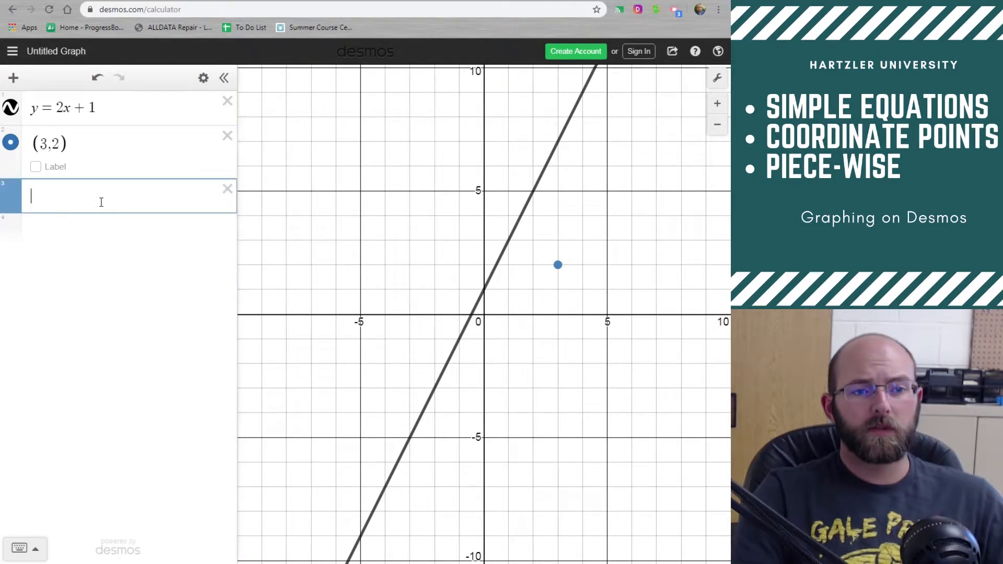
{"action": "left_click", "coordinate": [227, 136]}
{"action": "left_click", "coordinate": [228, 102]}
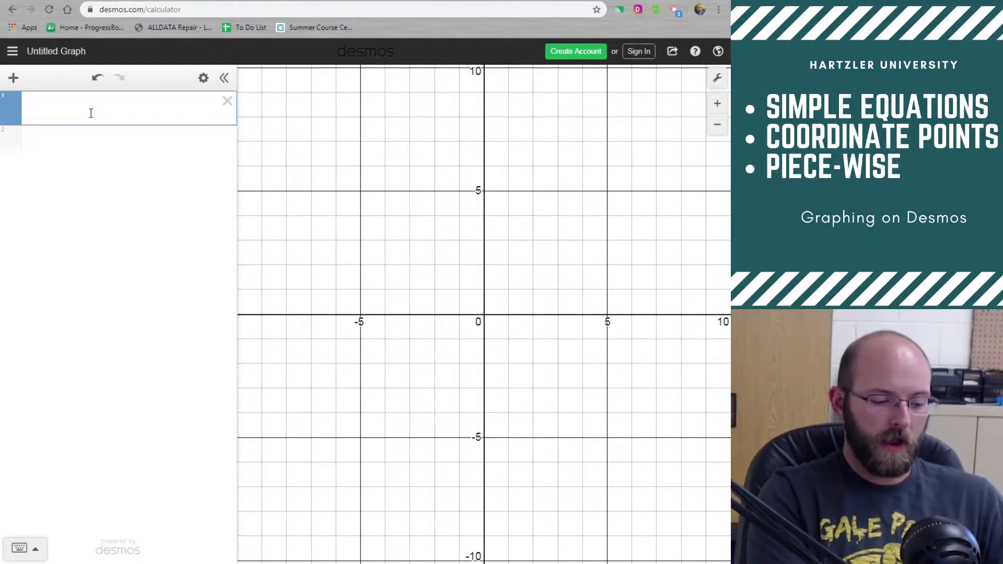
- Graph 2x + 1 in the empty first expression
{"action": "type", "text": "2x_5"}
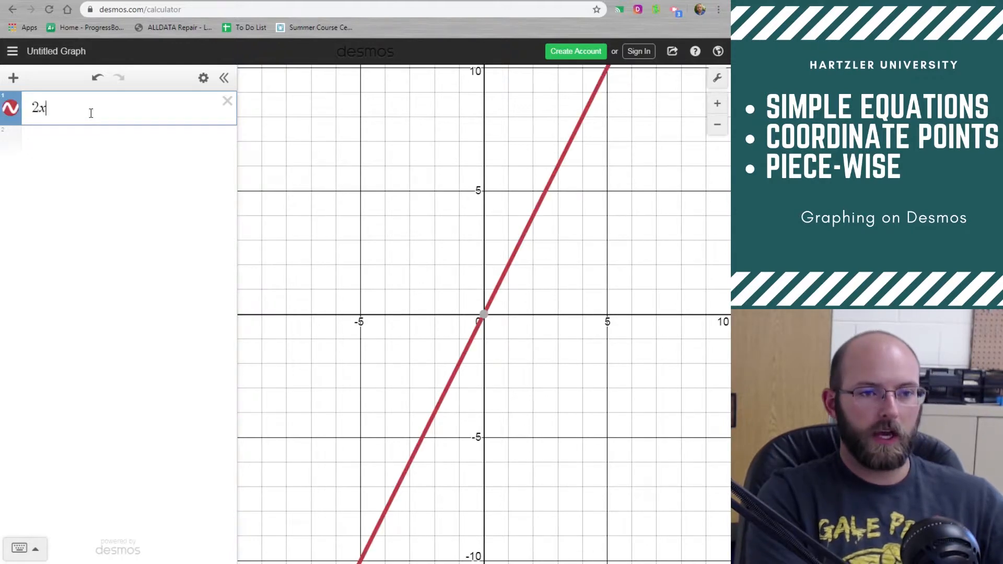
{"action": "key", "text": "BackSpace"}
{"action": "key", "text": "BackSpace"}
{"action": "type", "text": "+1"}
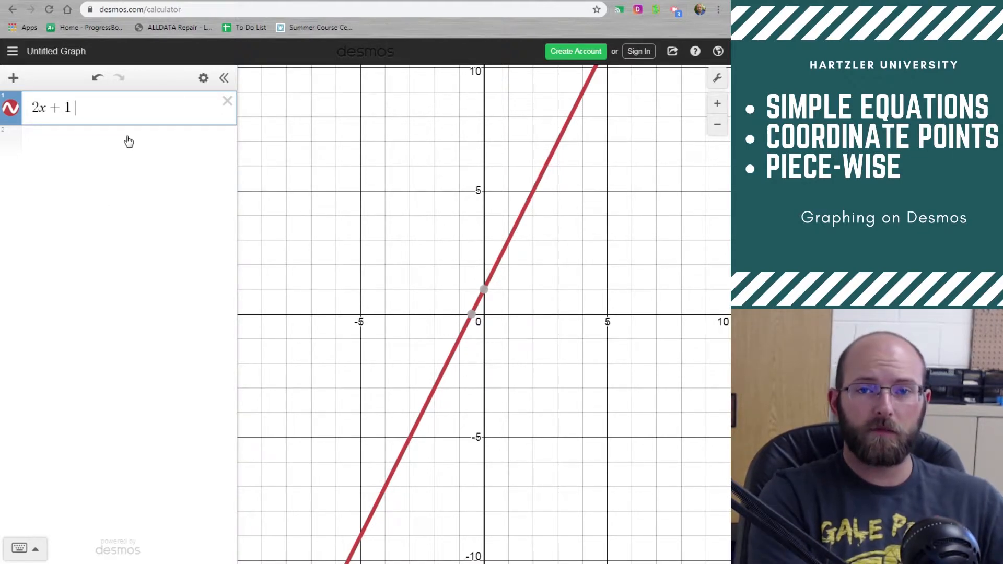
- Restrict 2x + 1 to the domain {−2 < x < 2} and show the segment's endpoint at x = 2
{"action": "type", "text": "}"}
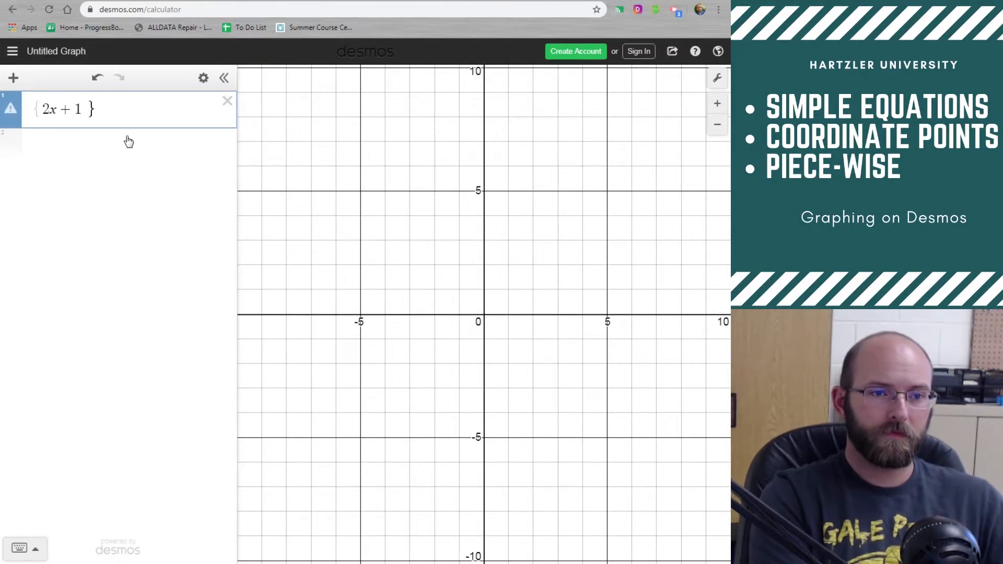
{"action": "key", "text": "BackSpace"}
{"action": "type", "text": "{"}
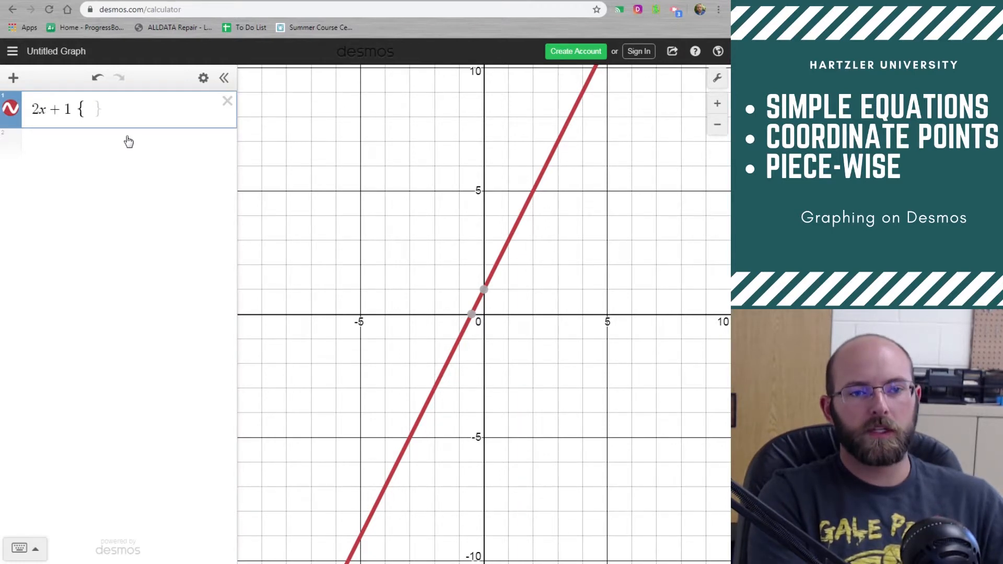
{"action": "type", "text": "02"}
{"action": "key", "text": "BackSpace"}
{"action": "key", "text": "BackSpace"}
{"action": "type", "text": "-2"}
{"action": "type", "text": ","}
{"action": "key", "text": "BackSpace"}
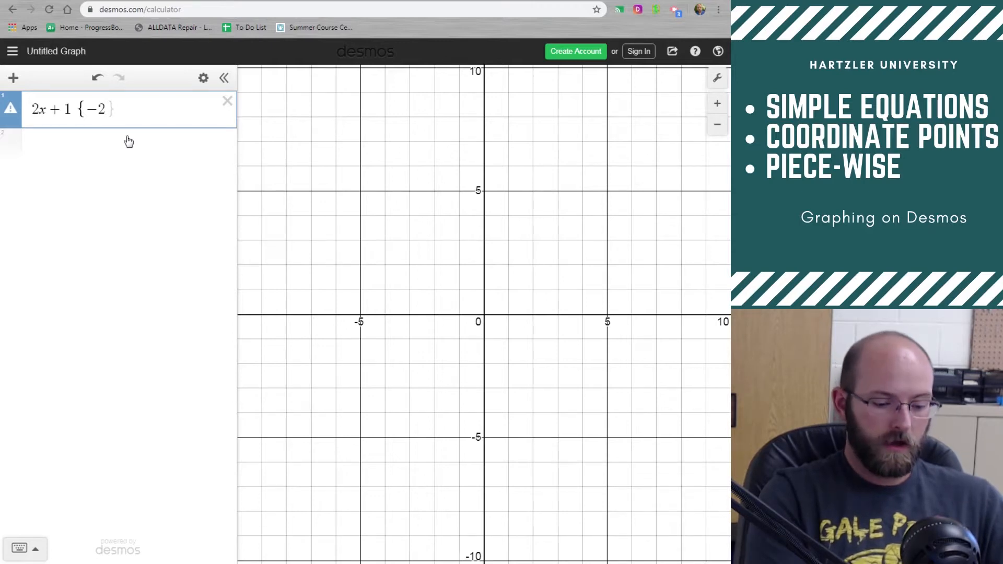
{"action": "type", "text": "<x<"}
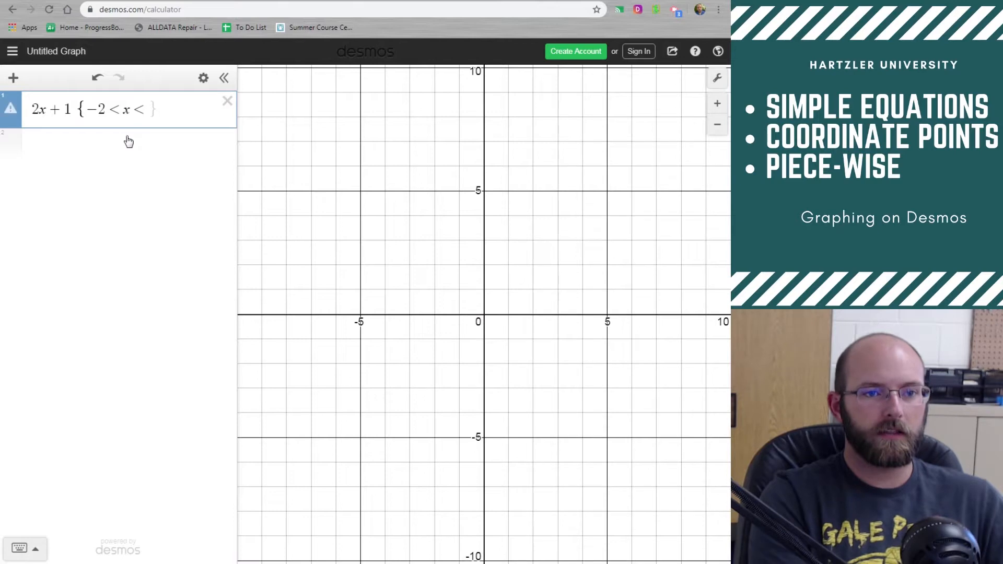
{"action": "type", "text": "2"}
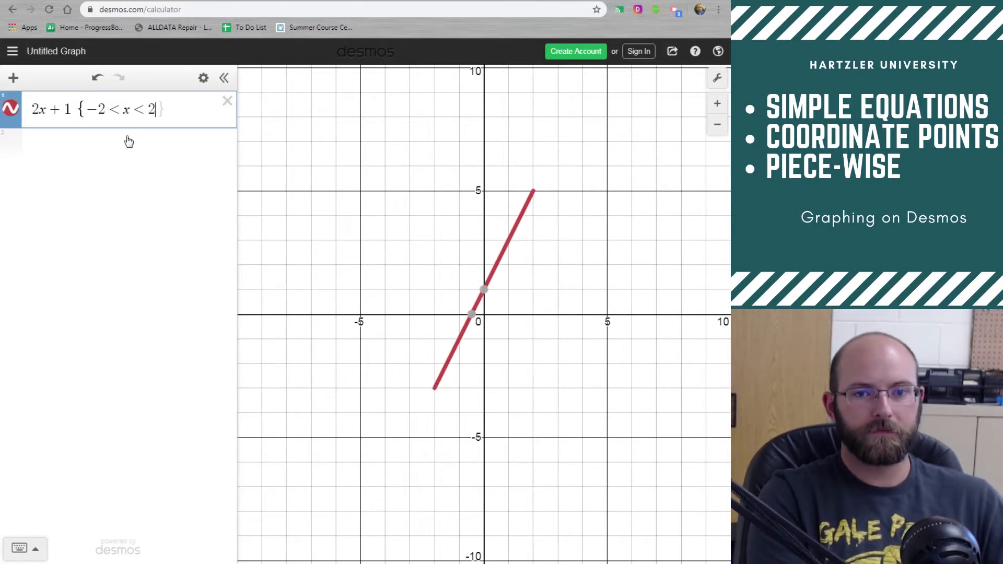
{"action": "left_click", "coordinate": [534, 193]}
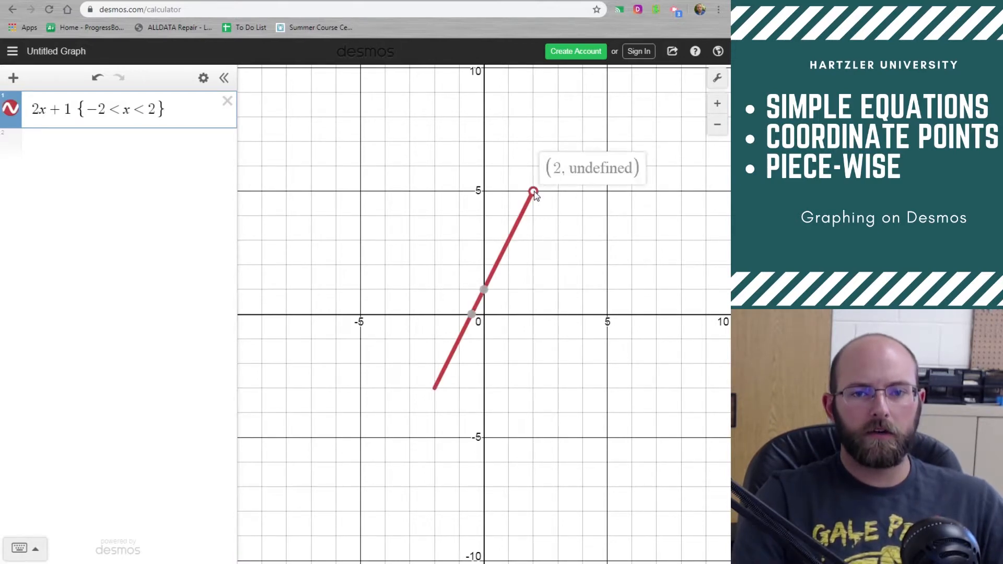
{"action": "left_click_drag", "start_coordinate": [534, 192], "coordinate": [536, 188]}
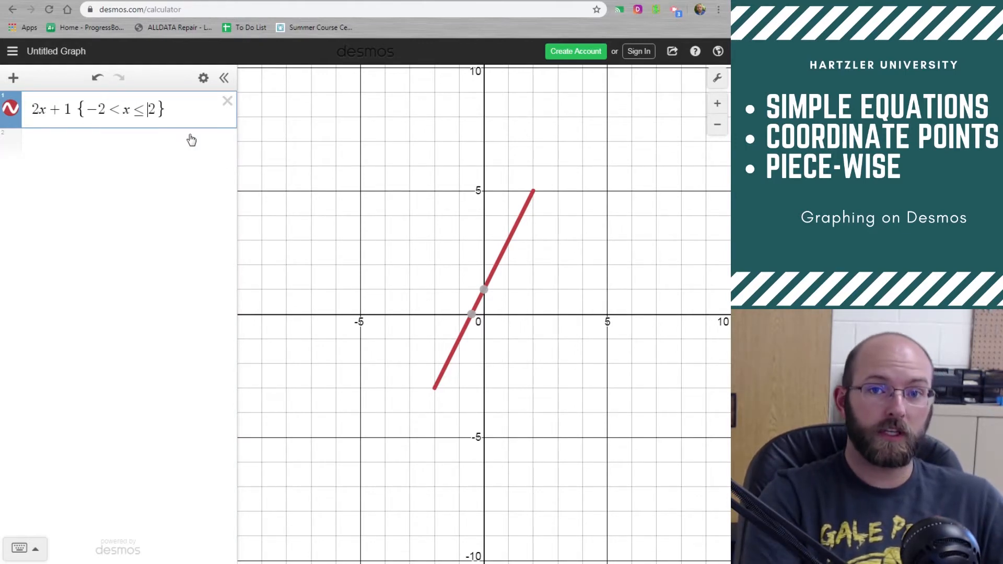
- Make the restriction inclusive as {−2 ≤ x ≤ 2} and check the coordinates of both segment endpoints
{"action": "key", "text": "Left"}
{"action": "key", "text": "Left"}
{"action": "key", "text": "Left"}
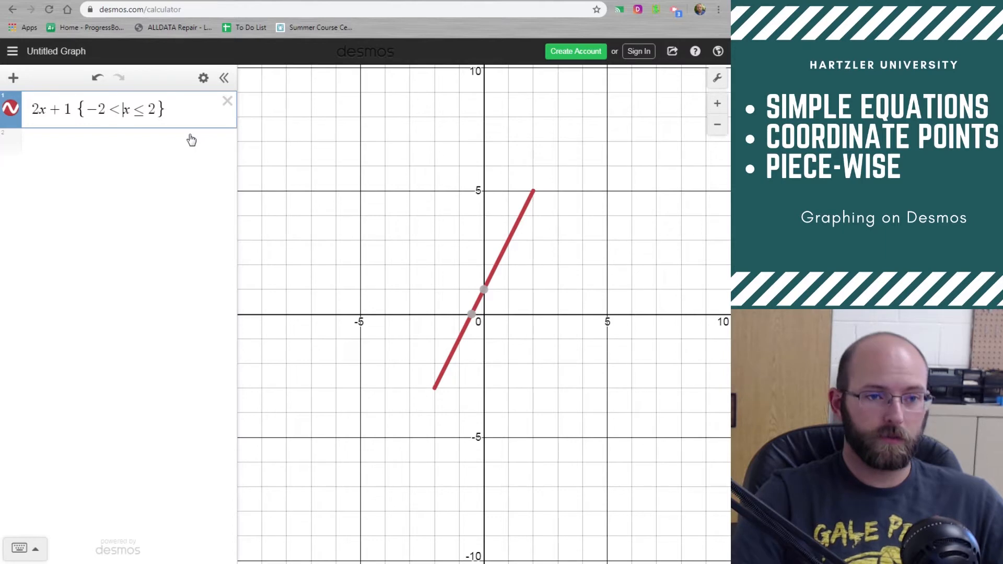
{"action": "type", "text": "="}
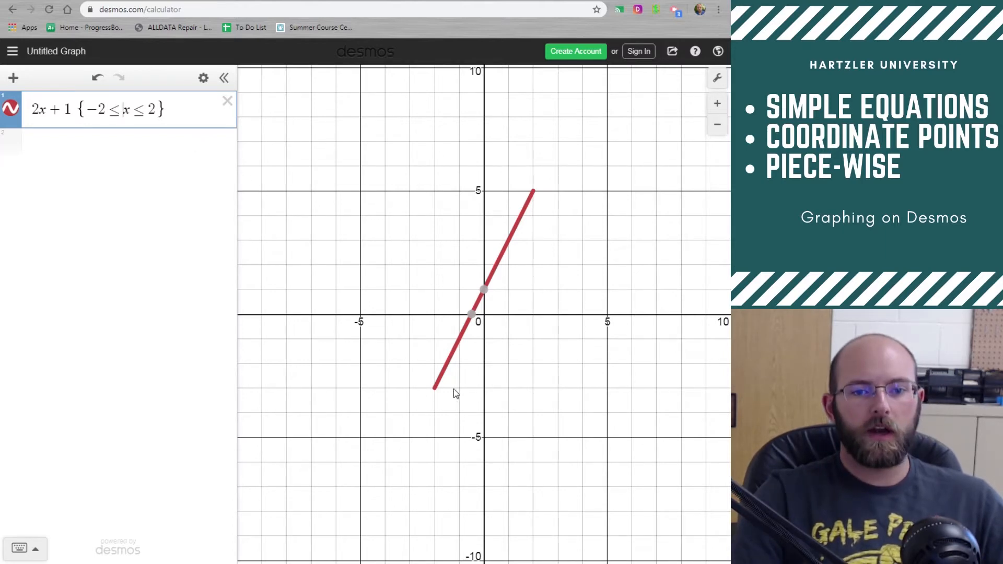
{"action": "left_click", "coordinate": [435, 389]}
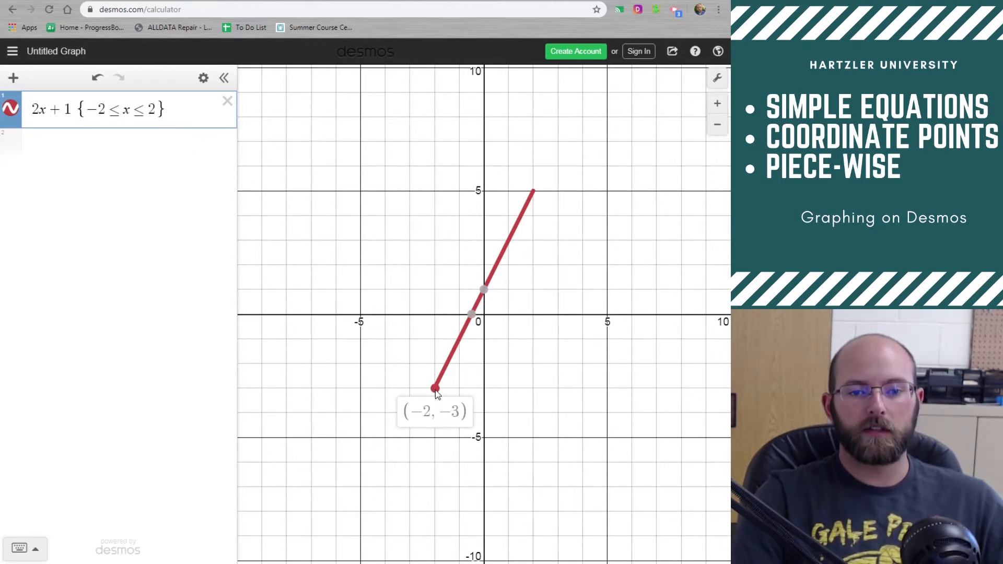
{"action": "left_click", "coordinate": [534, 191]}
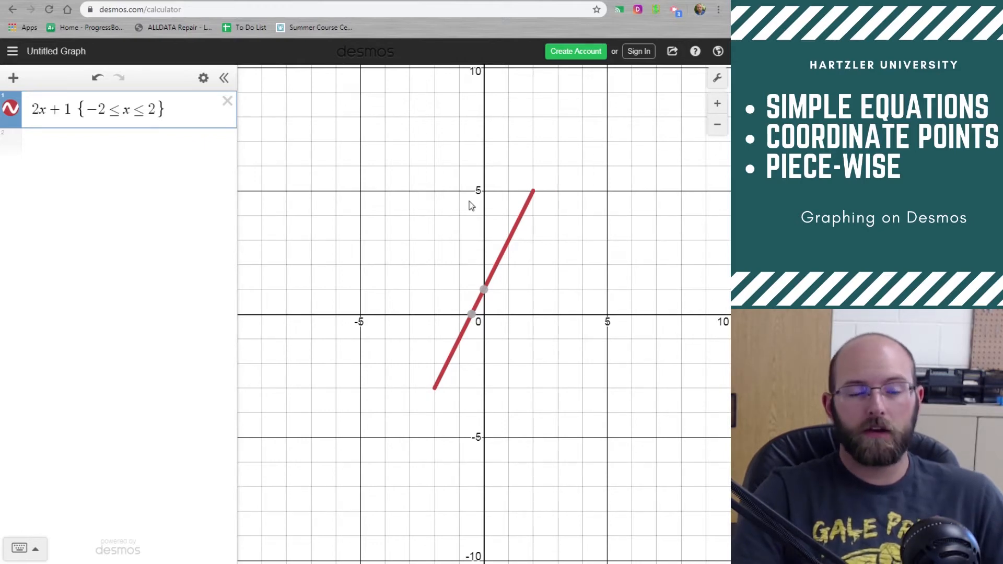
- Graph −x − 2 in a second expression
{"action": "key", "text": "Return"}
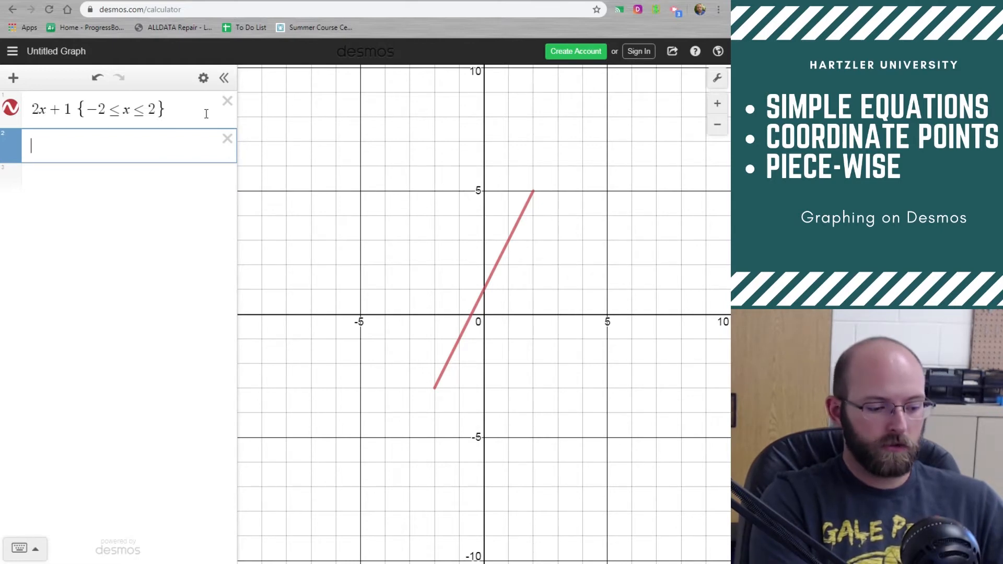
{"action": "type", "text": "0x"}
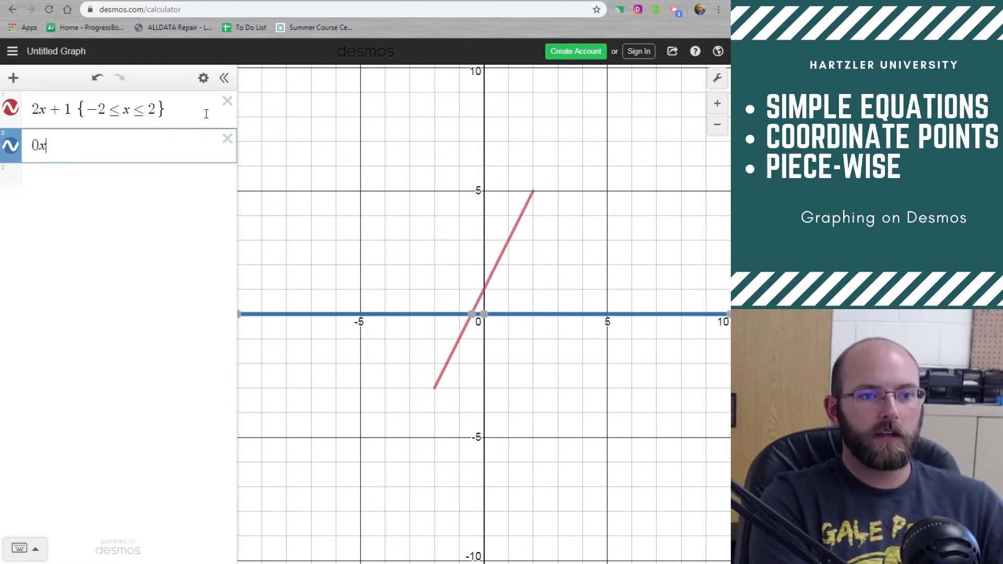
{"action": "key", "text": "BackSpace"}
{"action": "key", "text": "BackSpace"}
{"action": "type", "text": "-x "}
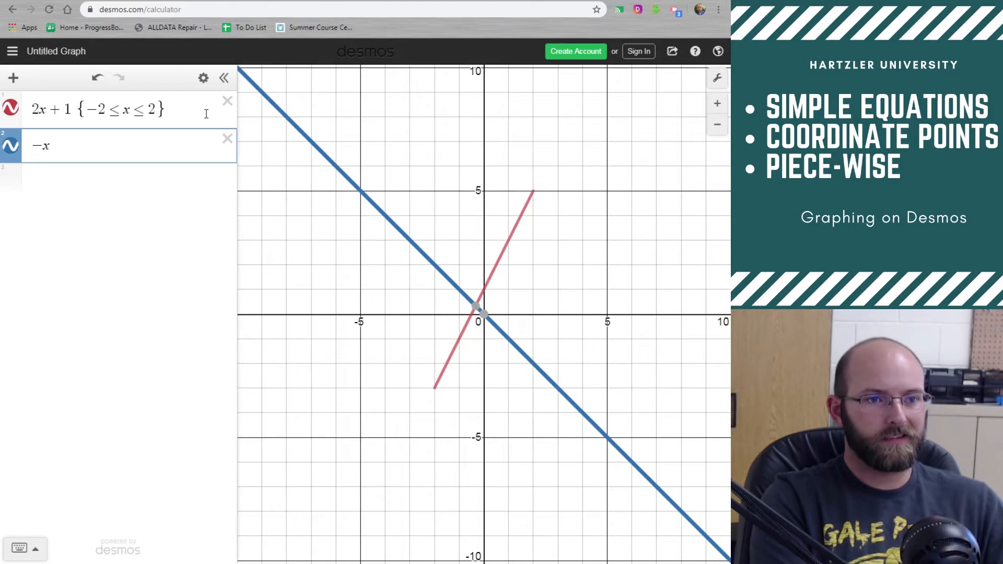
{"action": "type", "text": "- 2 "}
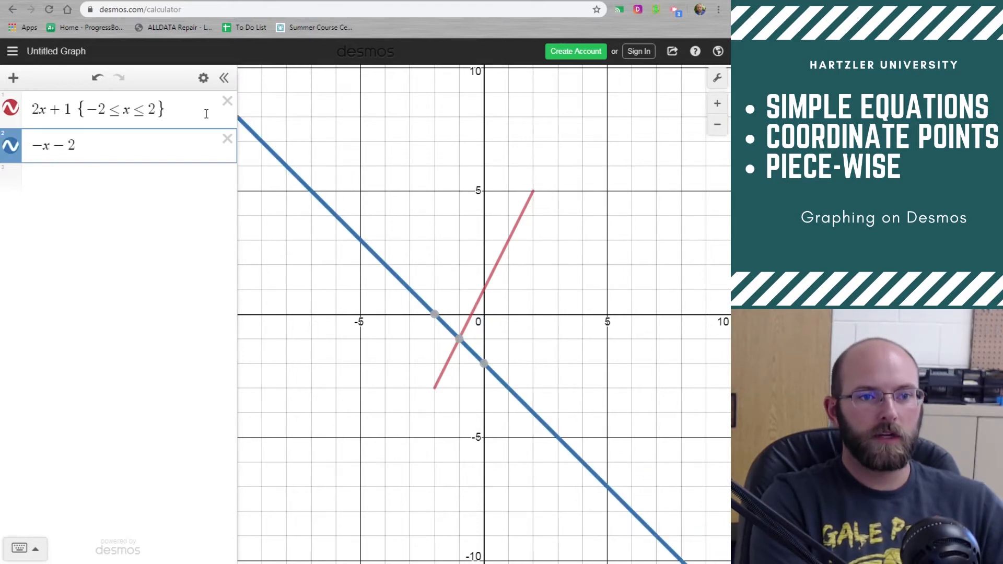
- Restrict −x − 2 to the domain {−∞ < x < −2} and show the coordinates of the ray's endpoint
{"action": "type", "text": "{"}
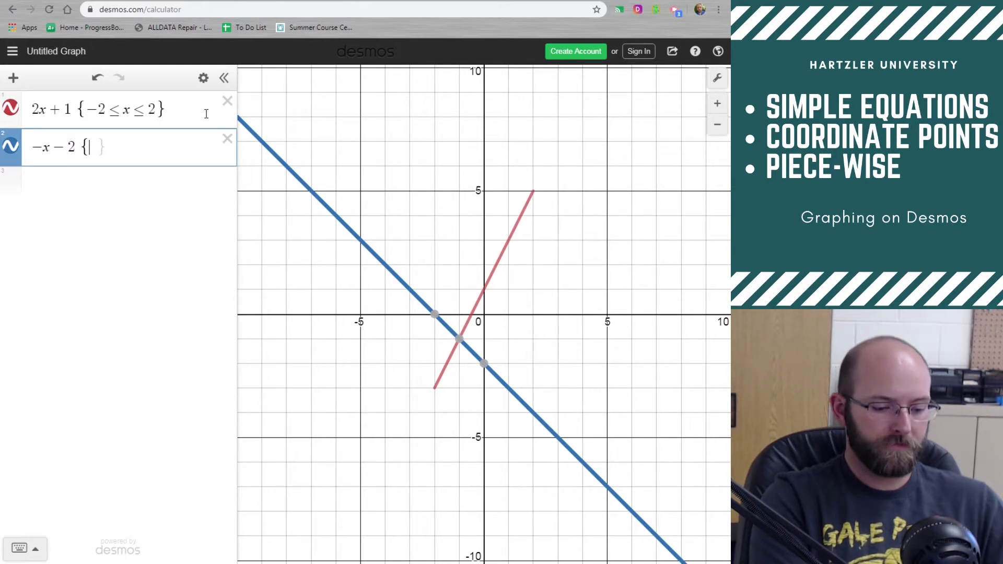
{"action": "left_click", "coordinate": [103, 162]}
{"action": "type", "text": "-"}
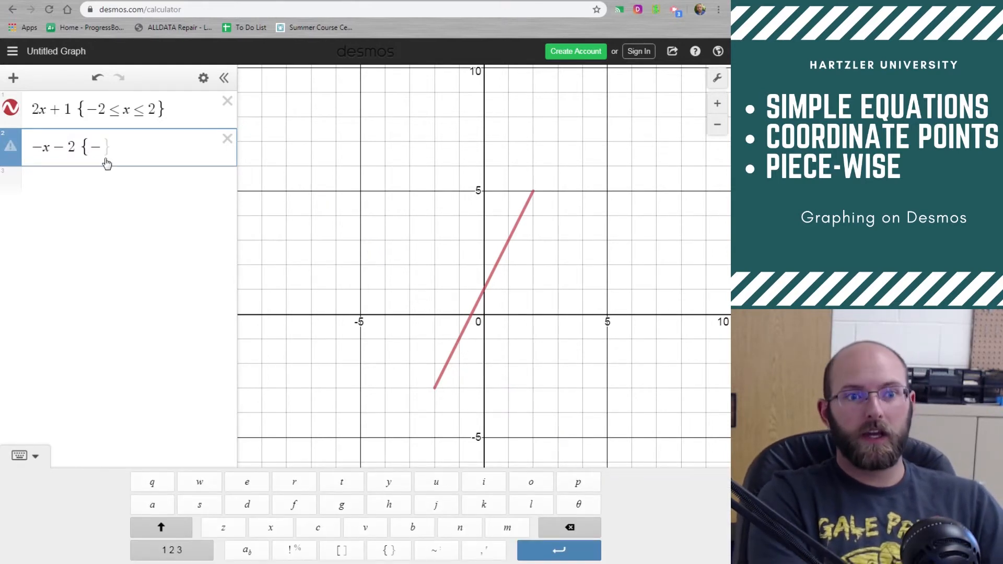
{"action": "type", "text": "infinity"}
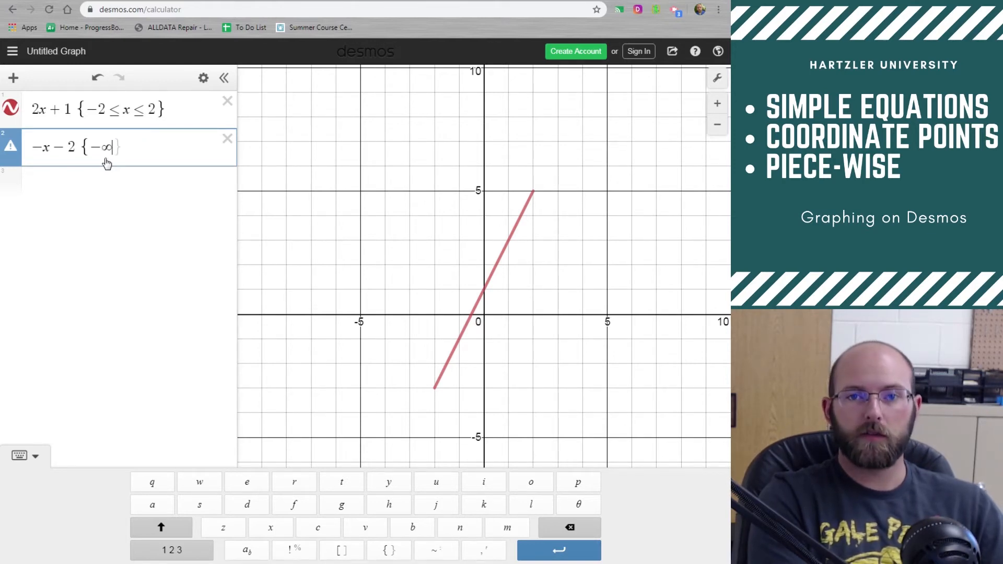
{"action": "type", "text": "<x"}
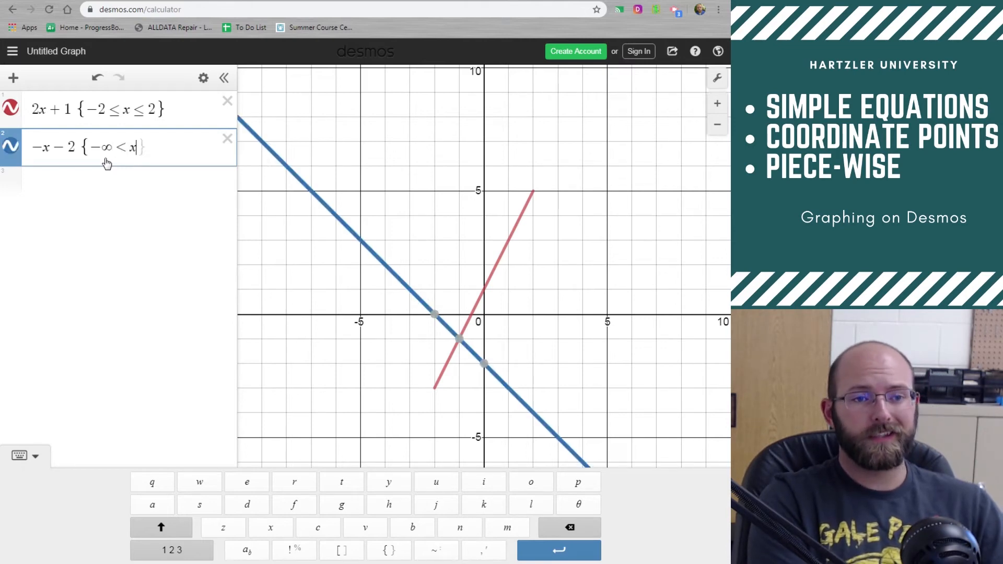
{"action": "type", "text": "< "}
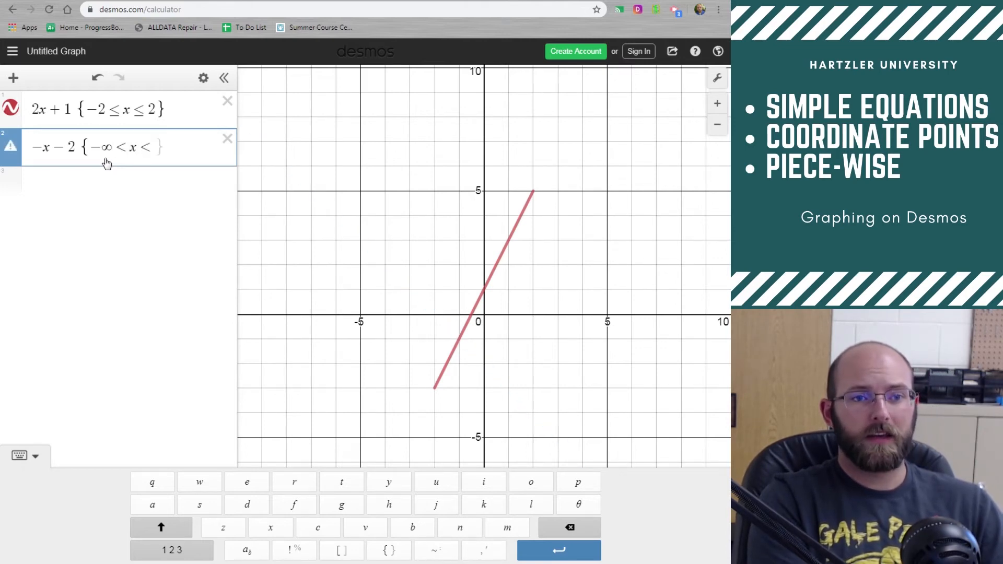
{"action": "type", "text": "2"}
{"action": "key", "text": "BackSpace"}
{"action": "type", "text": "2"}
{"action": "key", "text": "BackSpace"}
{"action": "type", "text": "-2"}
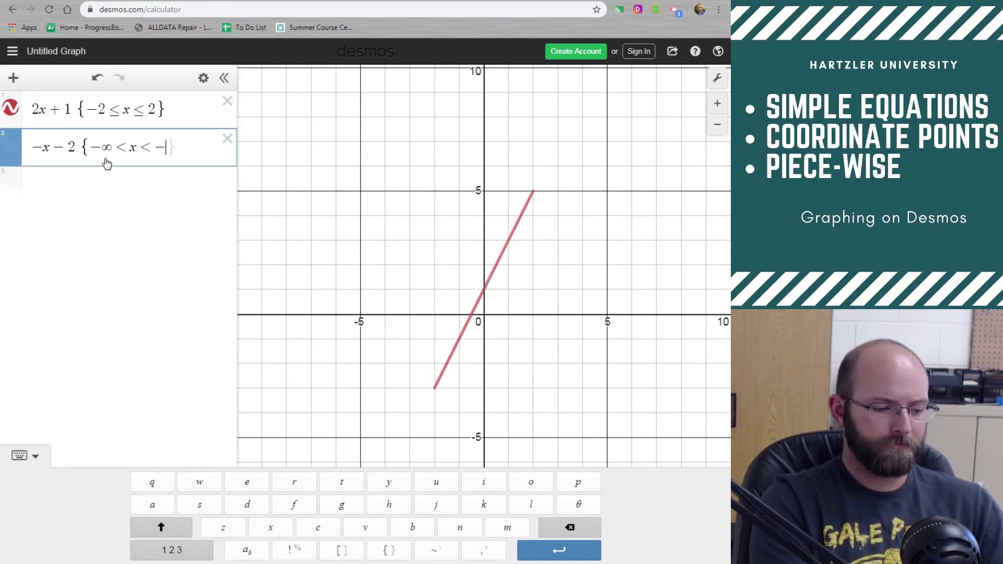
{"action": "type", "text": "}"}
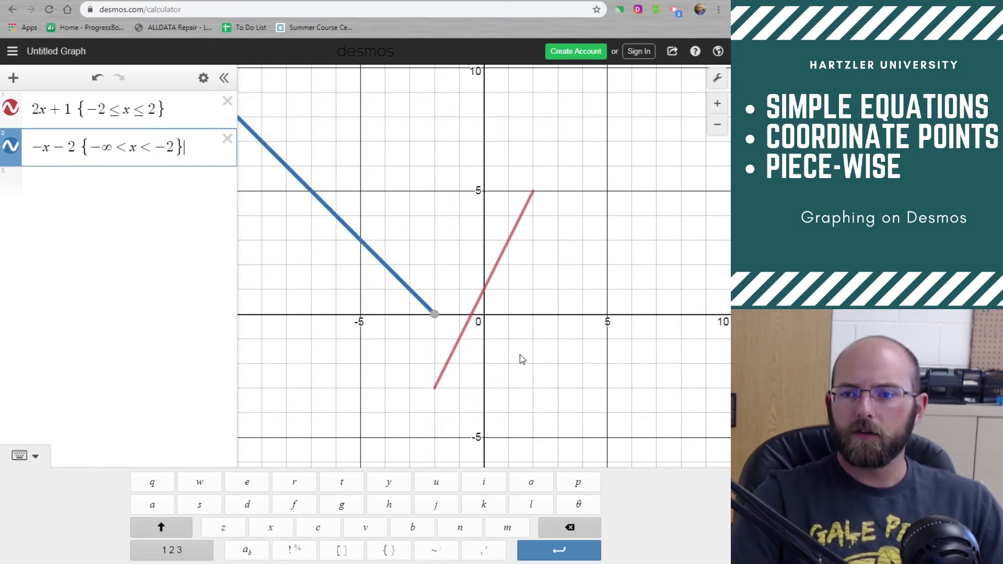
{"action": "left_click", "coordinate": [434, 314]}
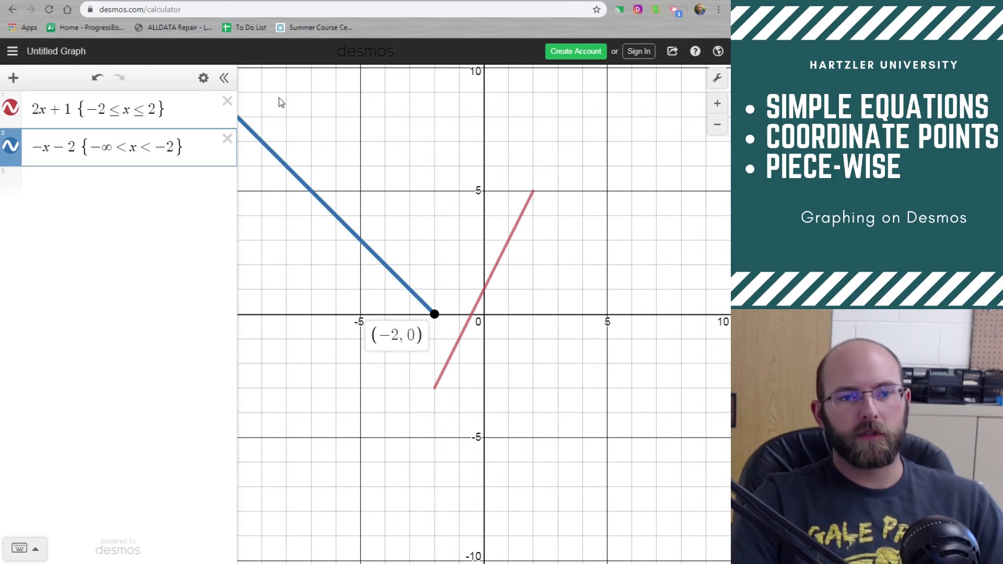
- Hide the expression list to view the graph at full width, and bring the list back
{"action": "left_click", "coordinate": [224, 68]}
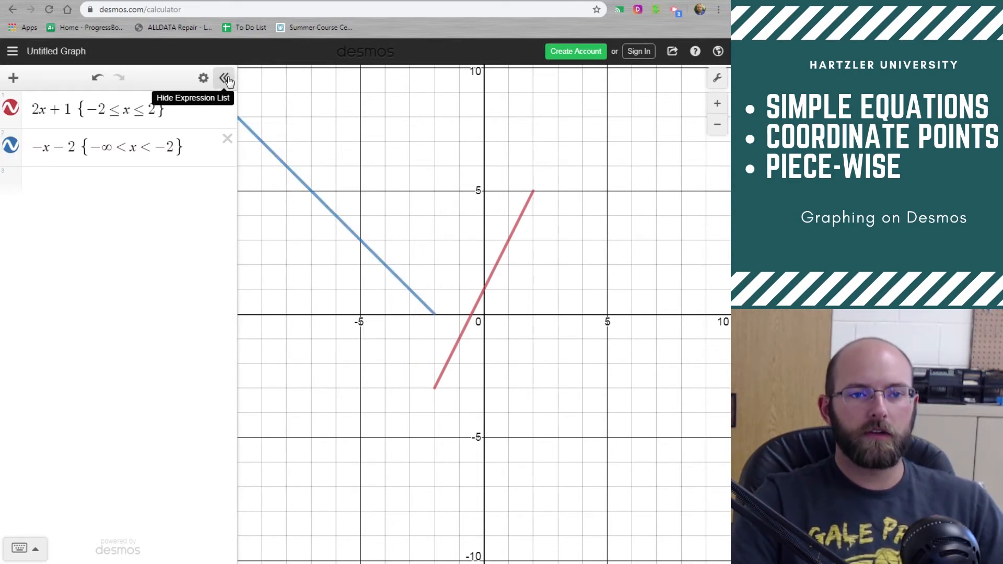
{"action": "left_click", "coordinate": [226, 79]}
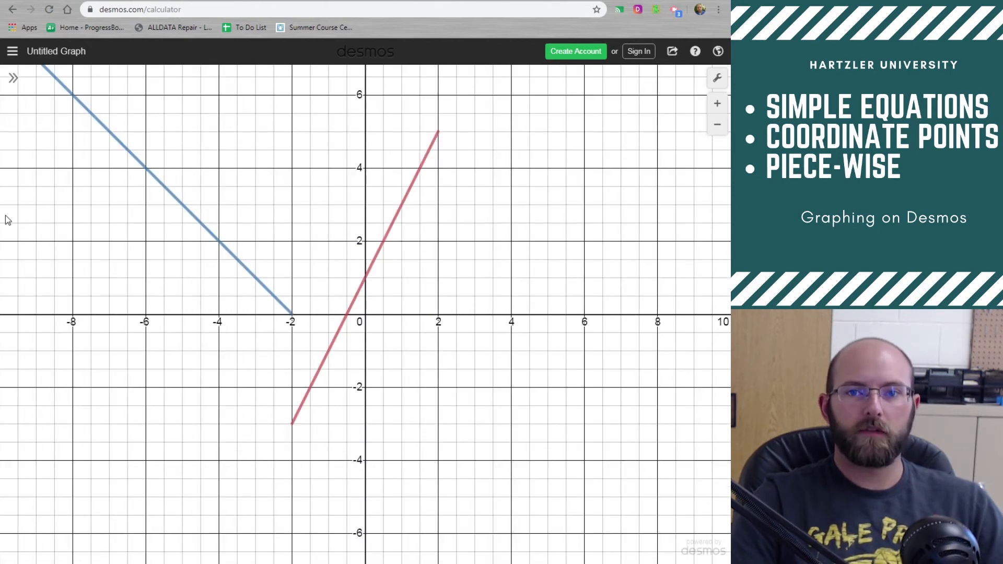
{"action": "left_click", "coordinate": [21, 81]}
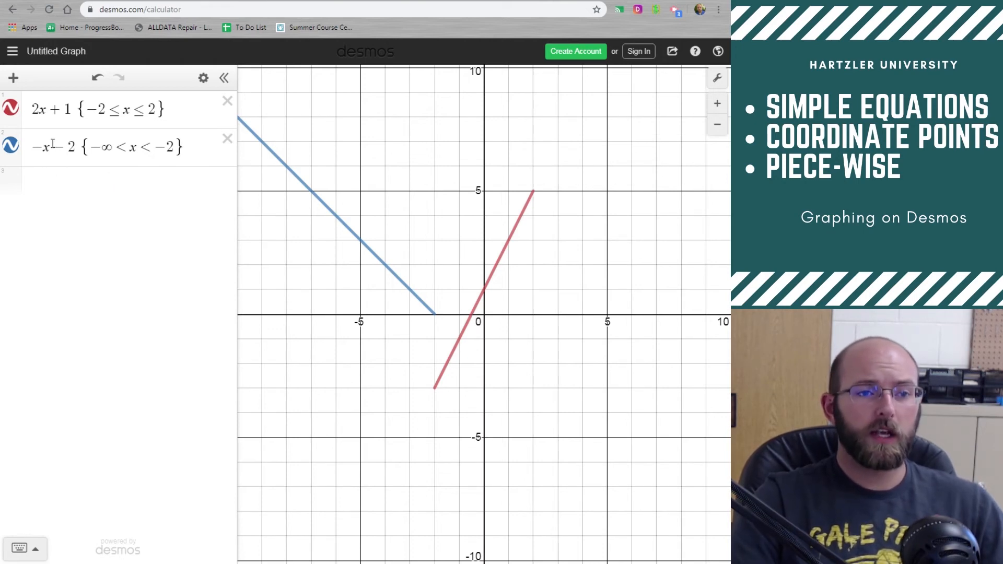
- Toggle the visibility of the −x − 2 and 2x + 1 graphs off and back on
{"action": "left_click", "coordinate": [9, 146]}
{"action": "left_click", "coordinate": [10, 108]}
{"action": "left_click", "coordinate": [10, 146]}
{"action": "left_click", "coordinate": [11, 108]}
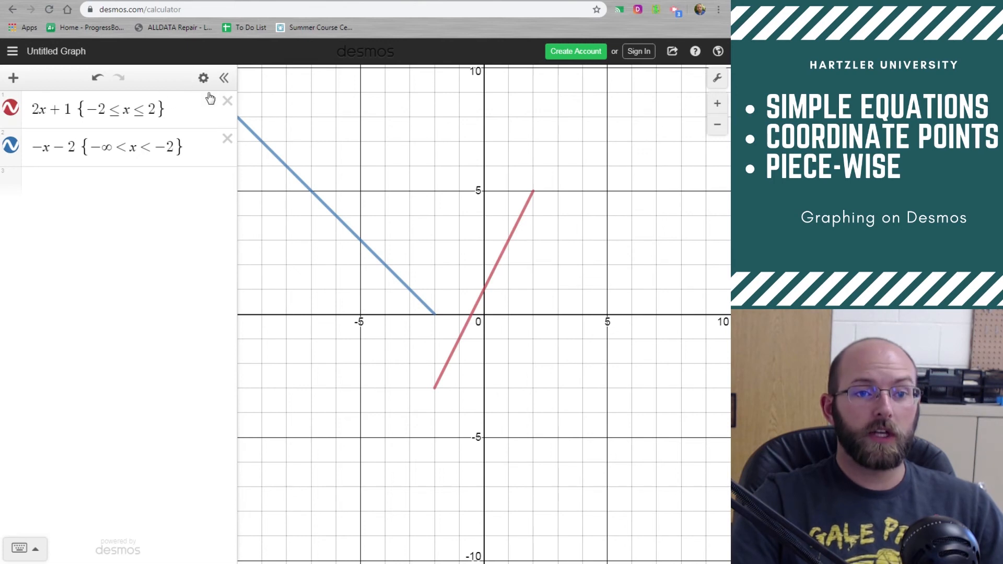
- Change the style of the 2x + 1 segment to a purple dotted line
{"action": "left_click", "coordinate": [203, 78]}
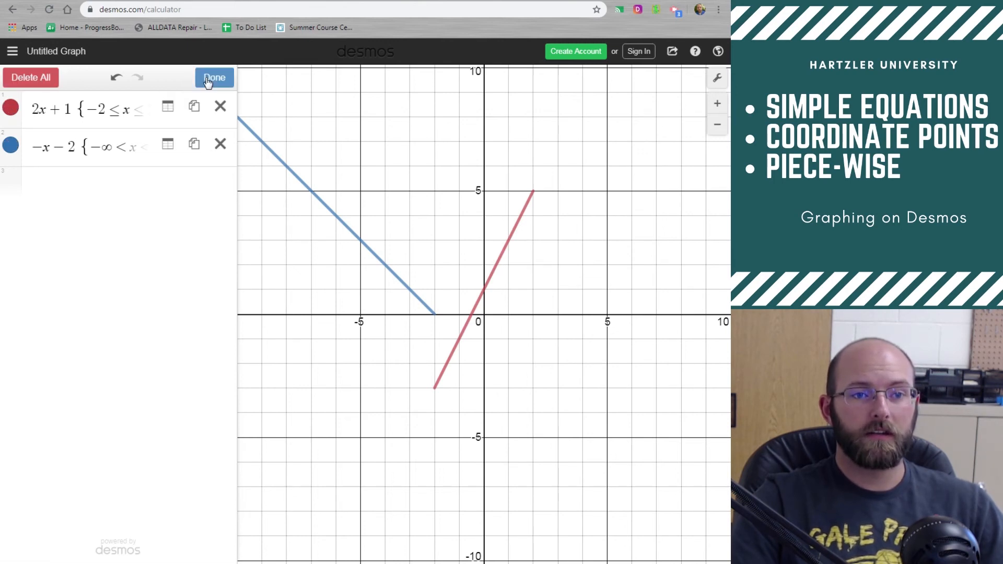
{"action": "left_click", "coordinate": [16, 114]}
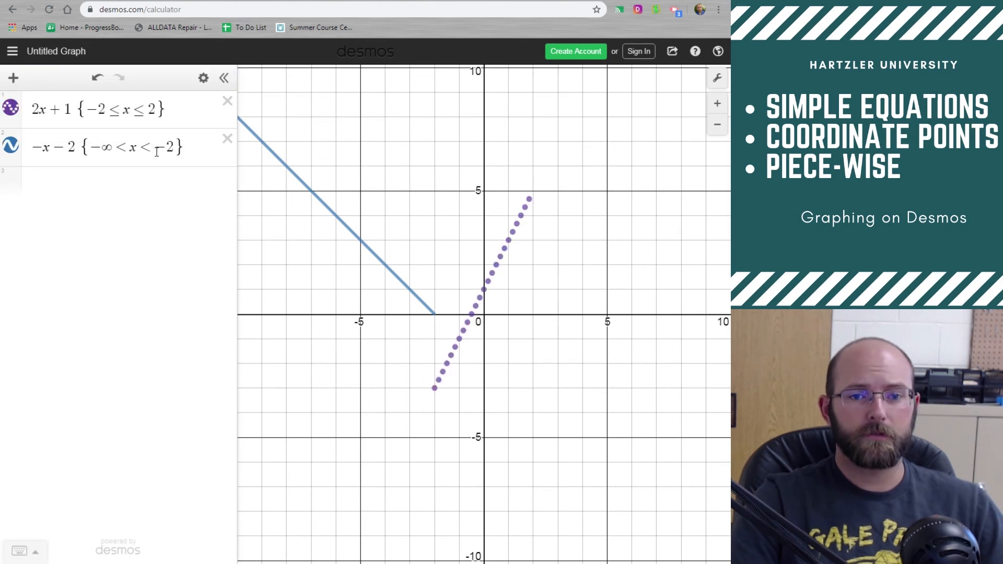